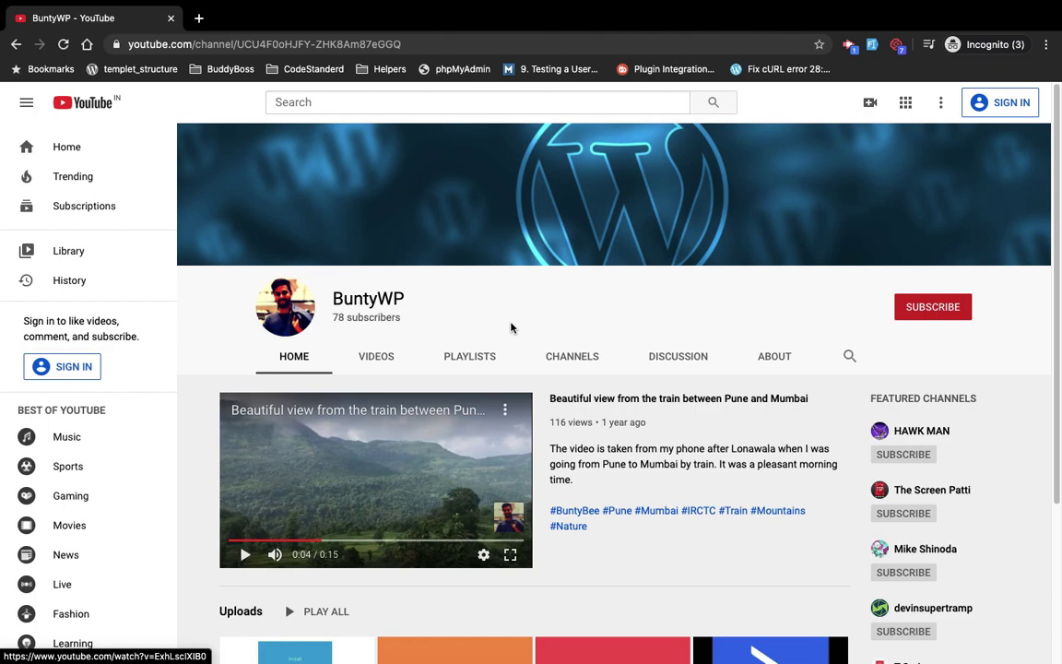
# Log into wp.test/wp-admin in a new tab using the saved login, with Remember Me ticked
pyautogui.click(199, 19)
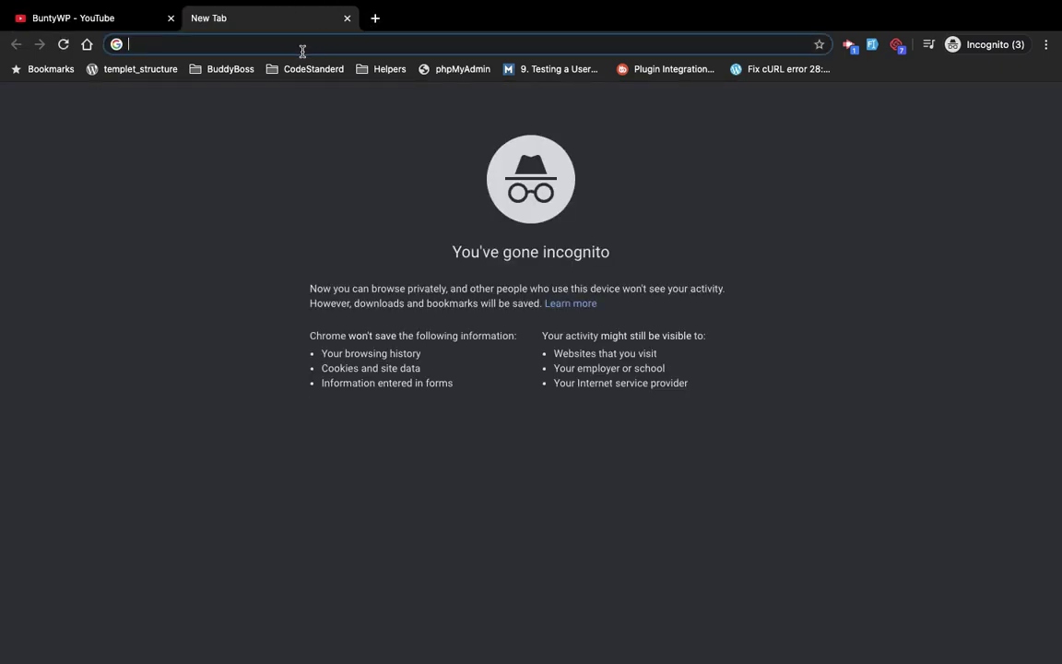
pyautogui.write('wp.test/wp-admin/')
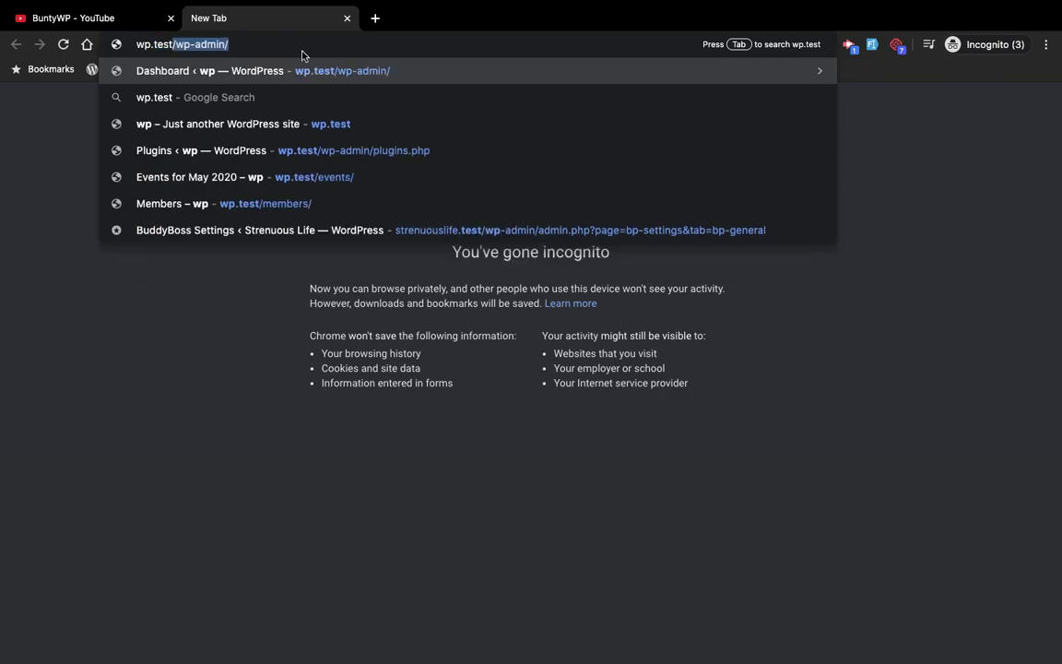
pyautogui.press('Return')
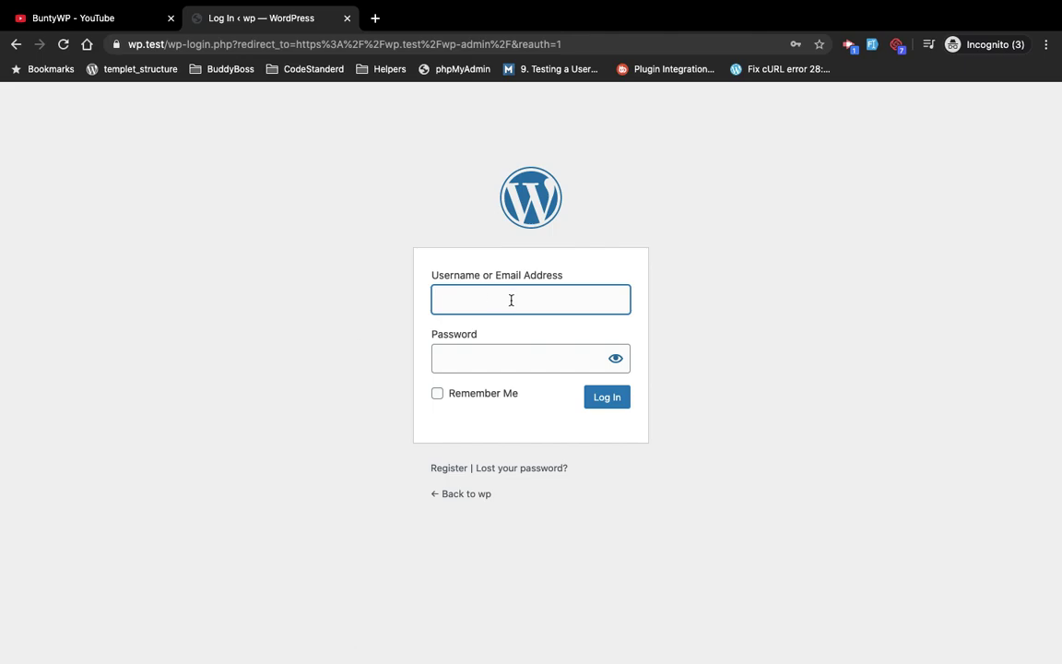
pyautogui.write('admin')
pyautogui.click(484, 343)
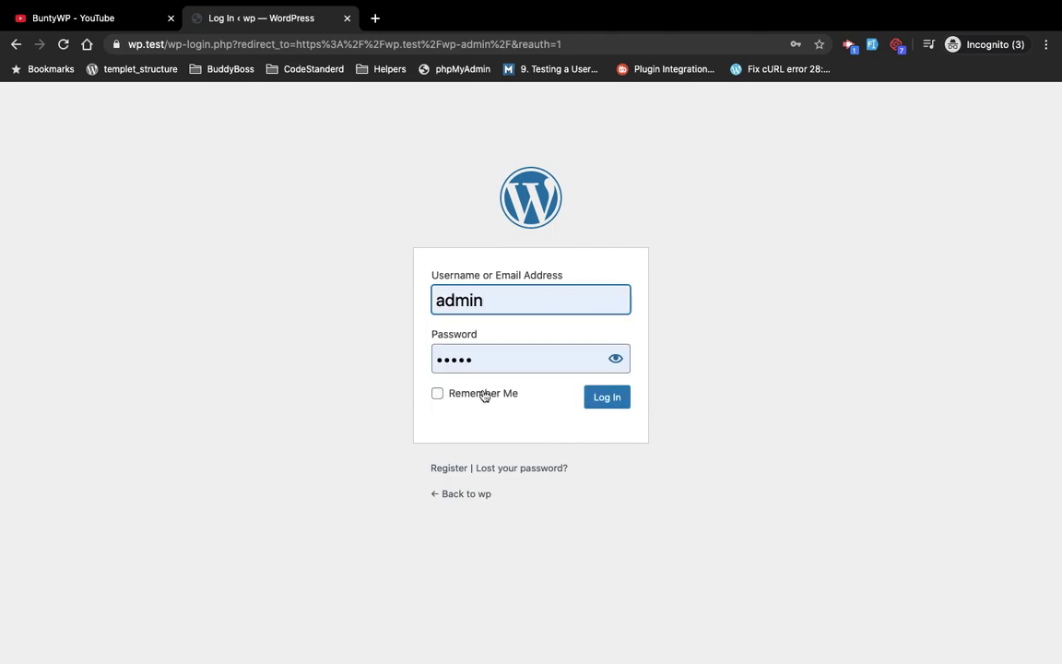
pyautogui.click(474, 397)
pyautogui.click(608, 406)
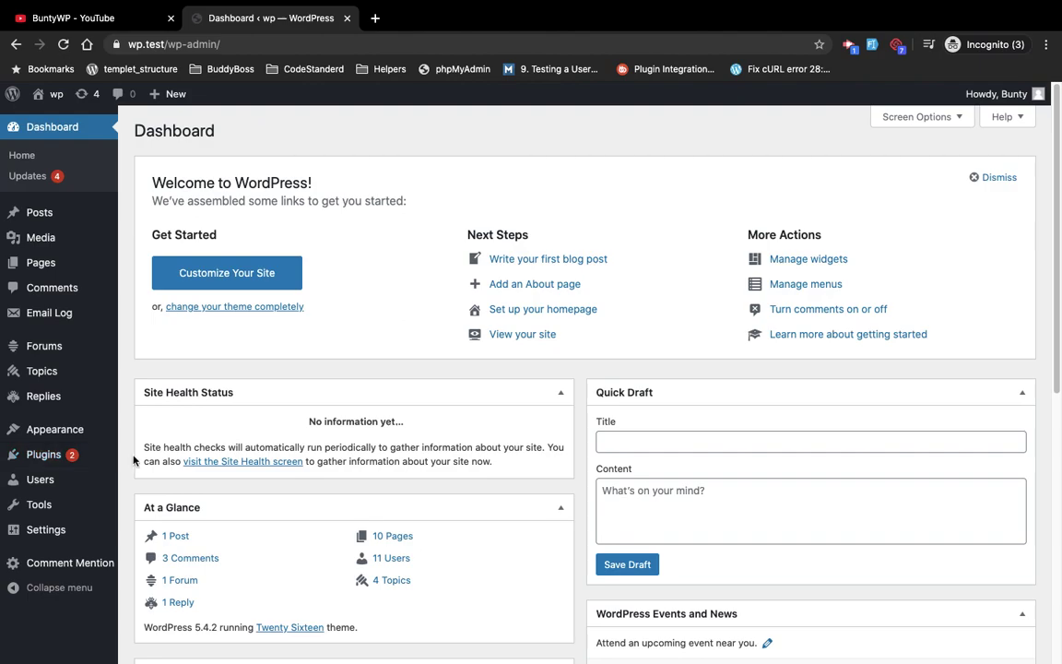
# Look through the installed plugins list, then go to the Add Plugins page
pyautogui.click(42, 456)
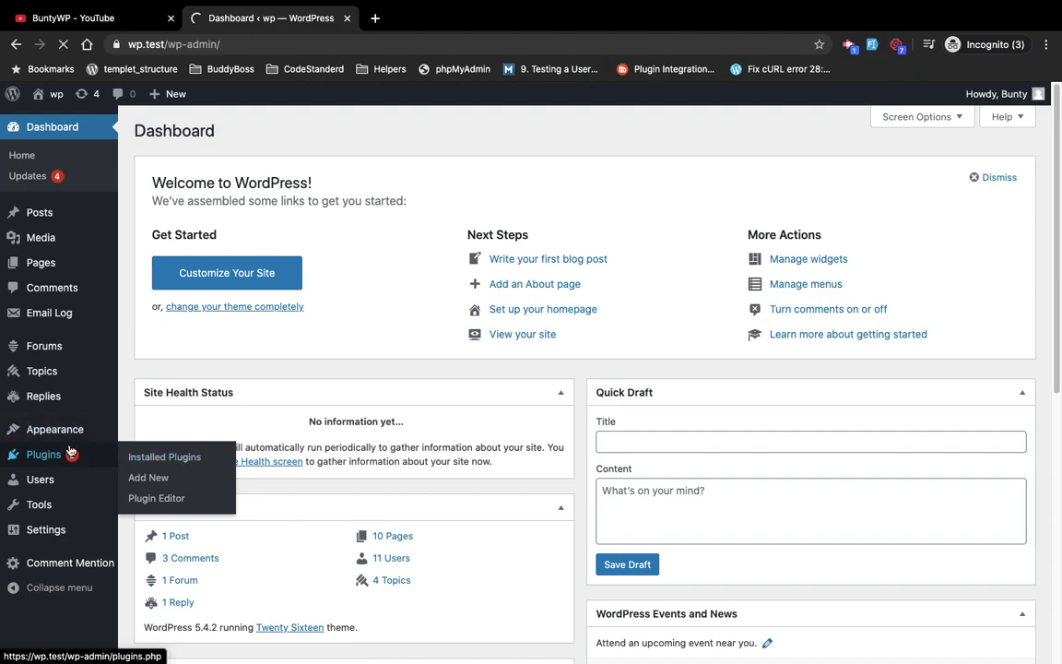
pyautogui.scroll(-10, 367, 292)
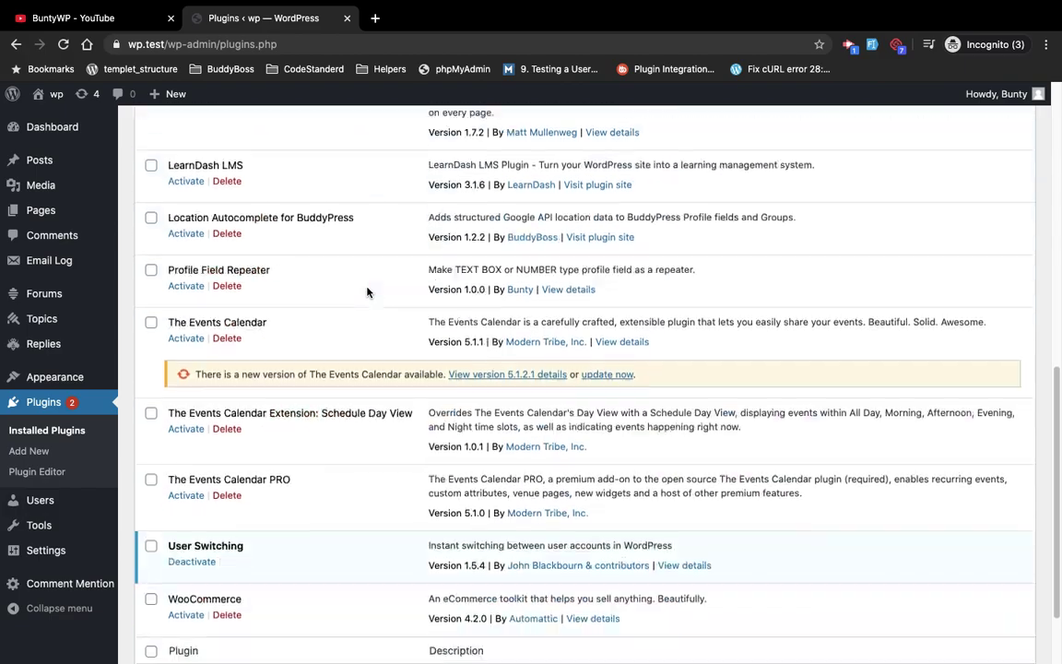
pyautogui.scroll(-2, 367, 292)
pyautogui.scroll(15, 367, 291)
pyautogui.scroll(-5, 367, 291)
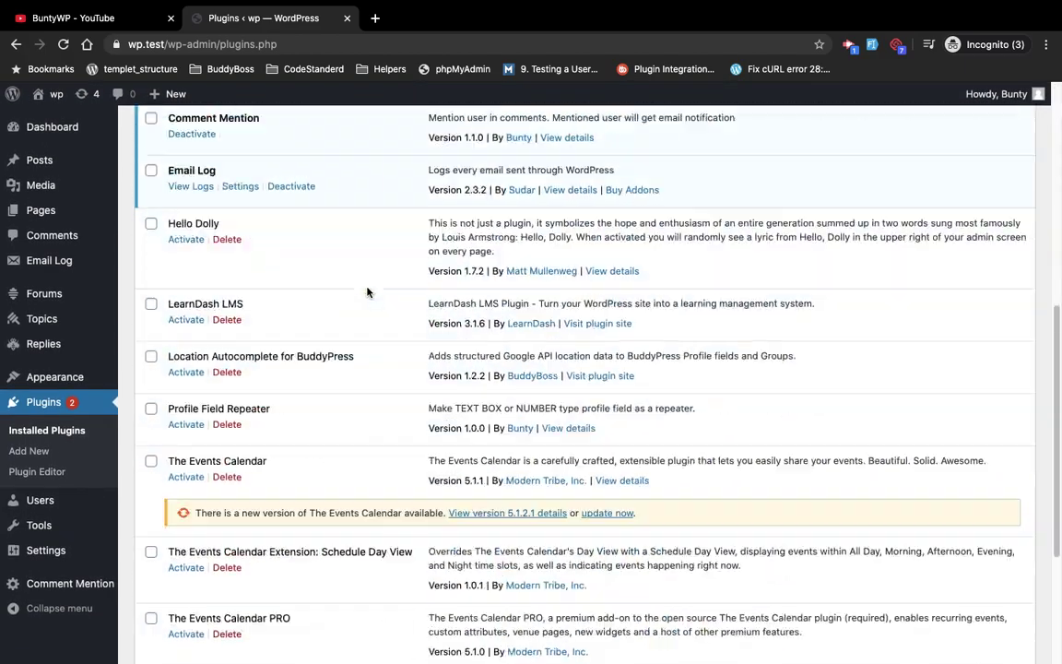
pyautogui.scroll(-3, 367, 292)
pyautogui.scroll(10, 367, 289)
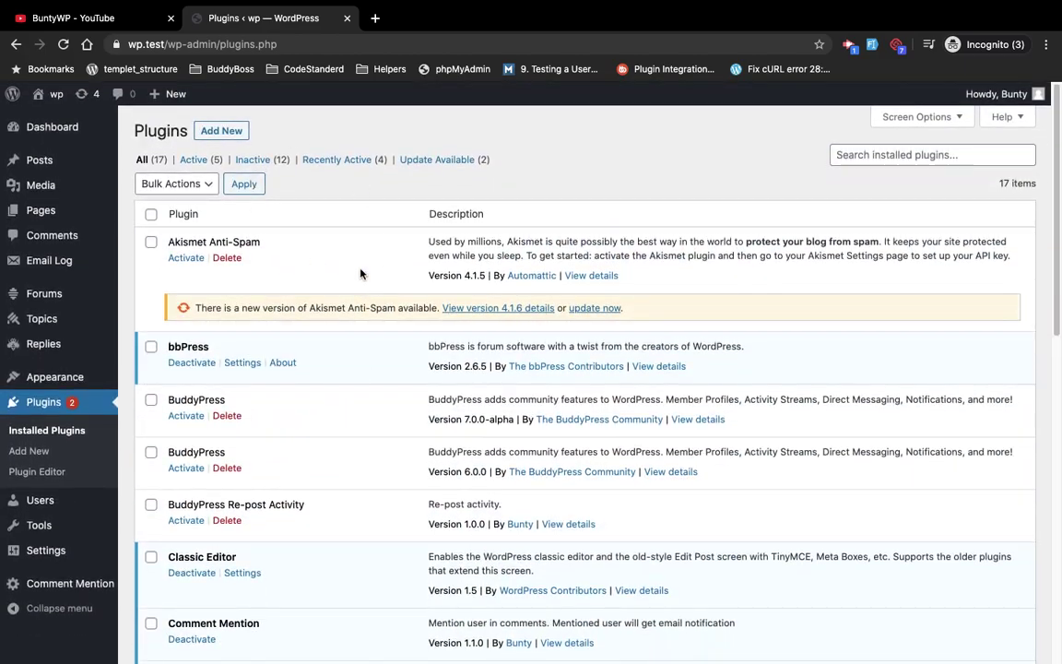
pyautogui.click(224, 134)
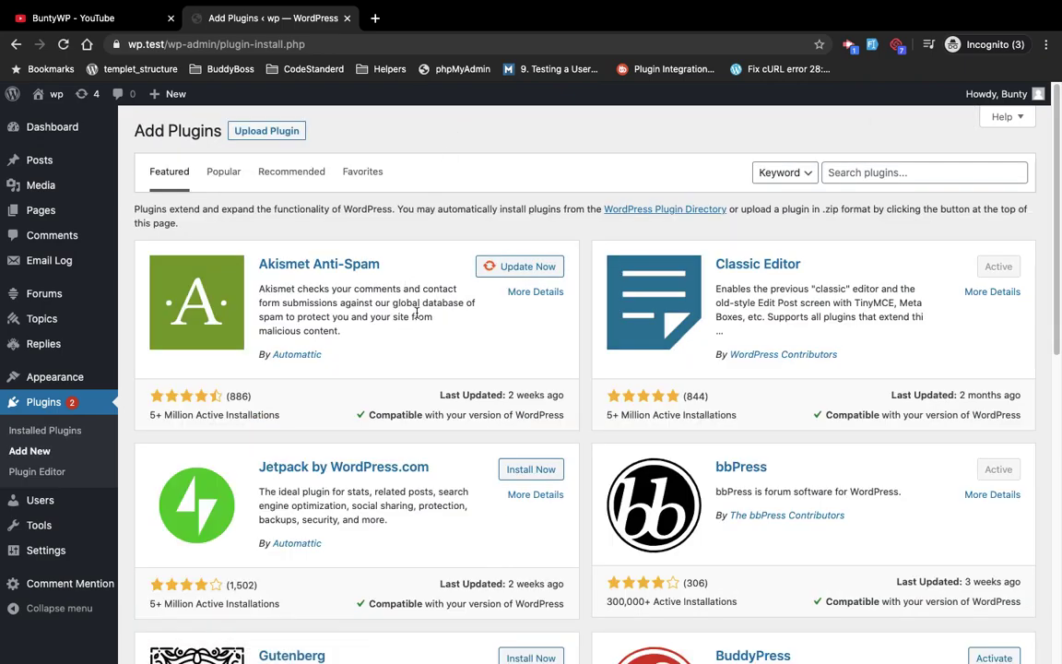
# Browse the Featured plugins list end to end, then focus the plugin search box
pyautogui.scroll(-3, 427, 335)
pyautogui.scroll(-1, 427, 335)
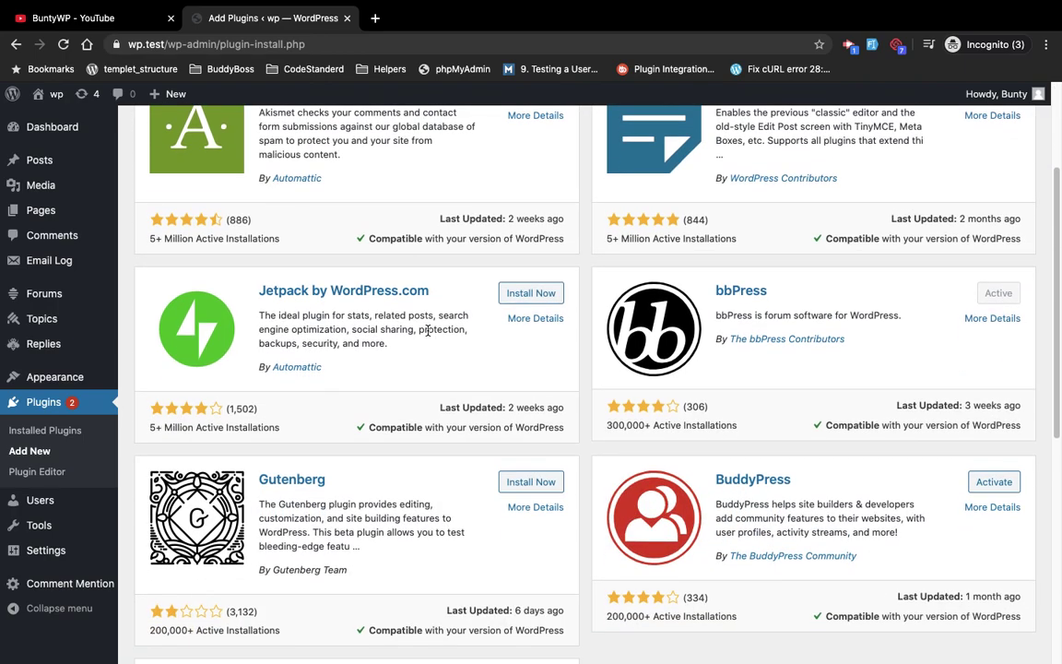
pyautogui.scroll(-4, 427, 335)
pyautogui.scroll(-1, 427, 330)
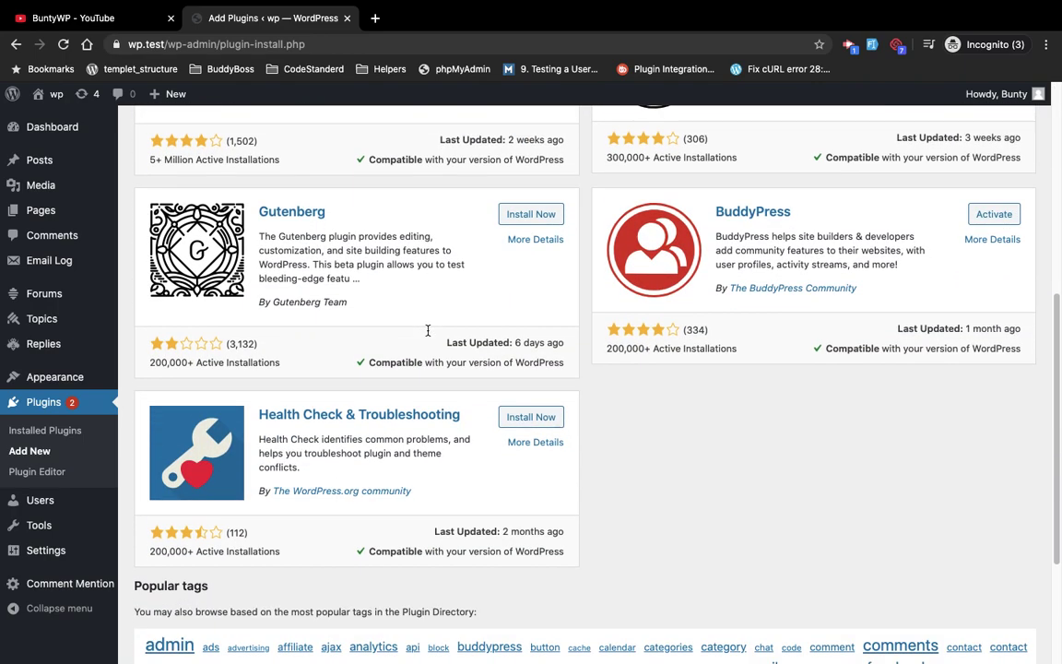
pyautogui.scroll(3, 427, 335)
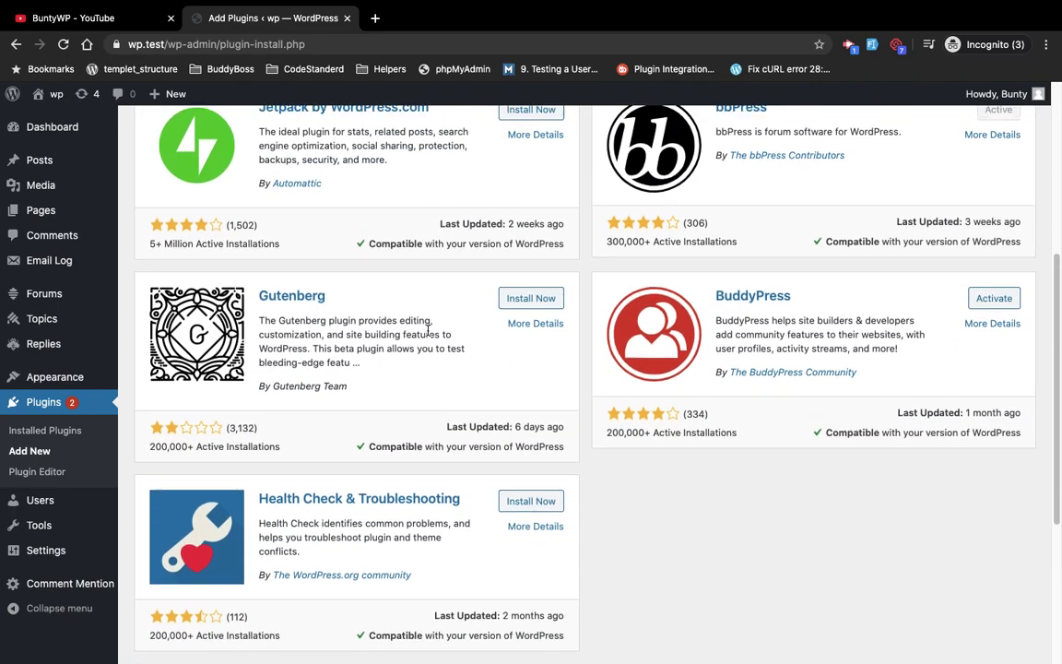
pyautogui.scroll(3, 427, 330)
pyautogui.scroll(1, 427, 331)
pyautogui.scroll(2, 427, 332)
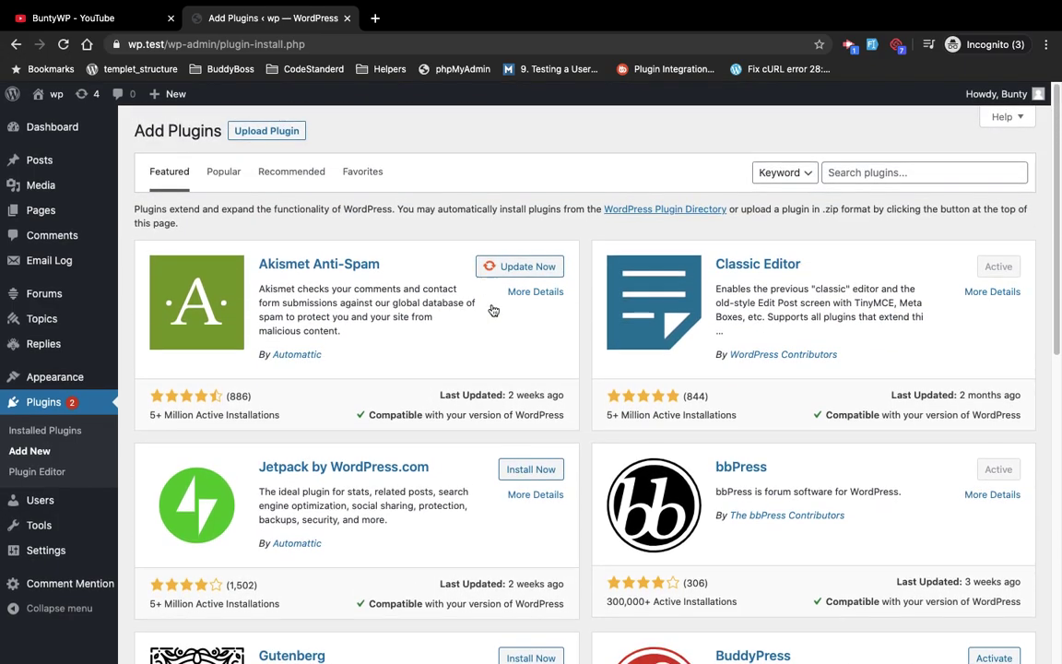
pyautogui.scroll(-3, 482, 369)
pyautogui.scroll(-2, 482, 369)
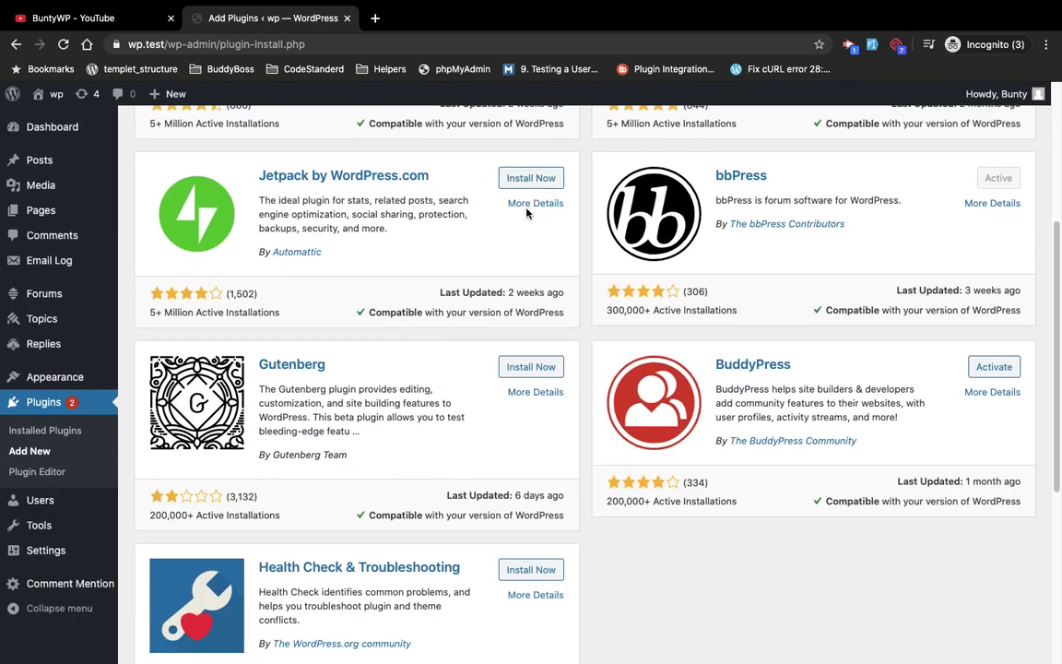
pyautogui.scroll(5, 521, 240)
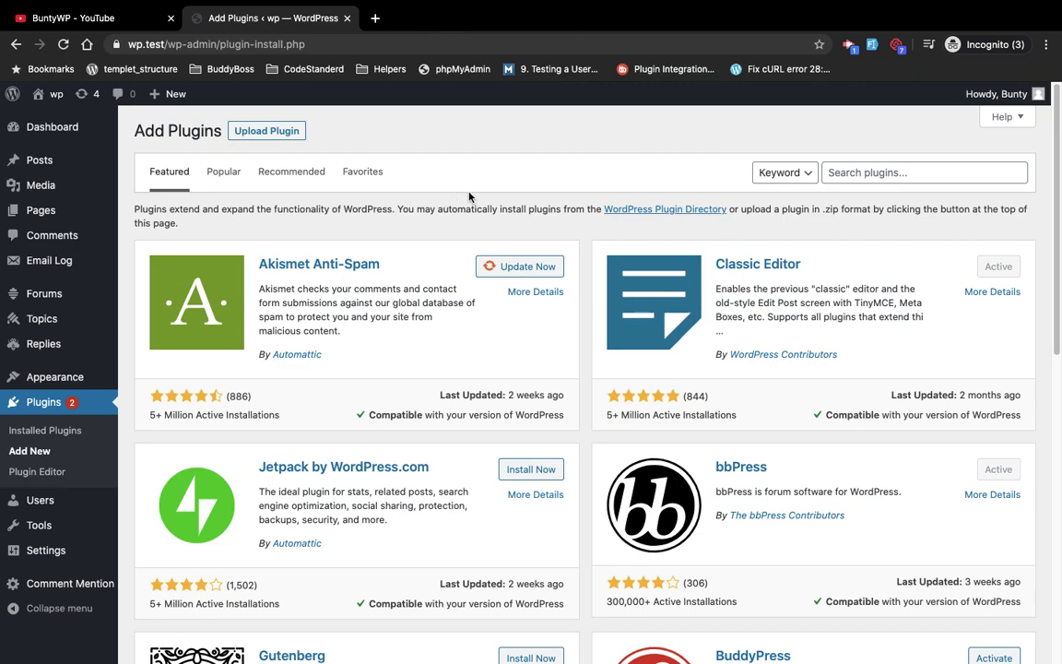
pyautogui.click(860, 172)
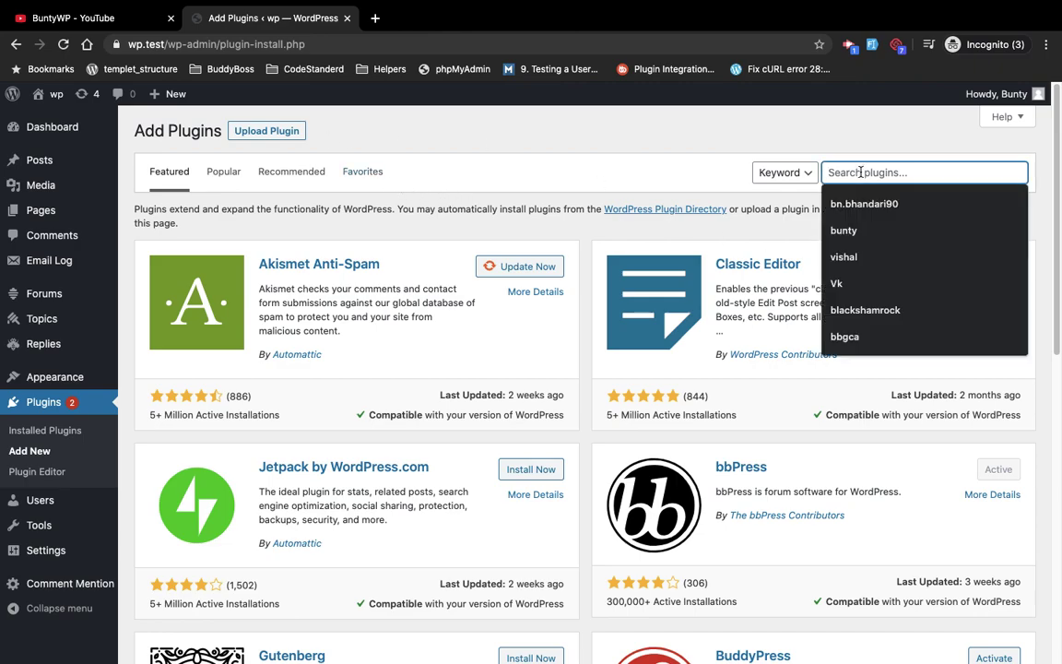
# Search plugins for 'copy' and install Duplicate Post from the results
pyautogui.write('copy')
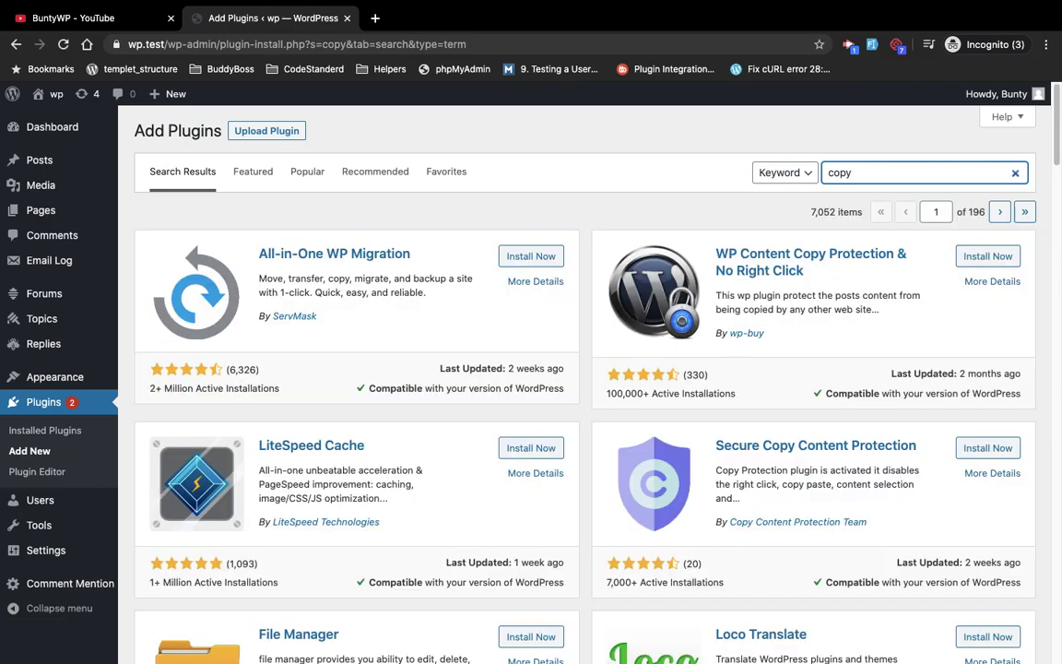
pyautogui.scroll(-5, 396, 339)
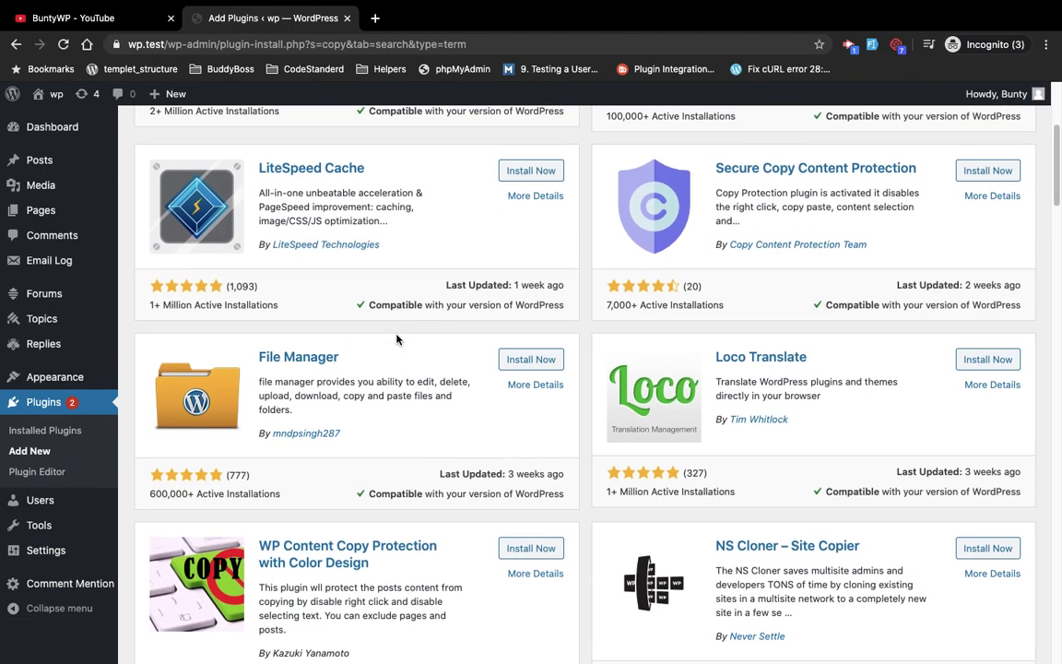
pyautogui.scroll(-1, 396, 340)
pyautogui.scroll(-3, 396, 339)
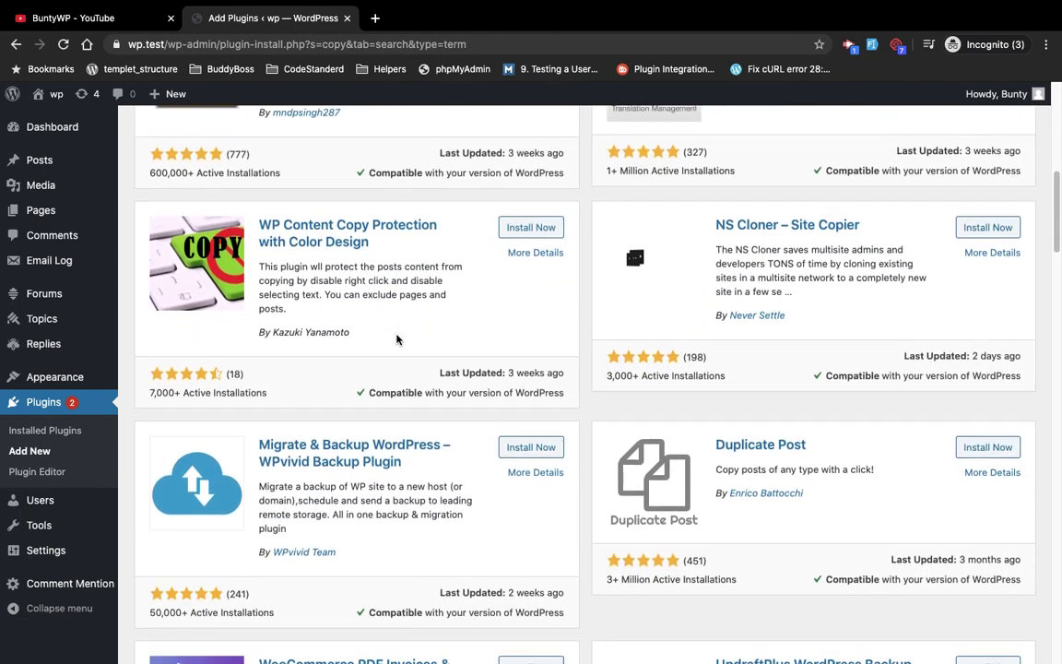
pyautogui.scroll(-1, 397, 339)
pyautogui.scroll(-1, 396, 340)
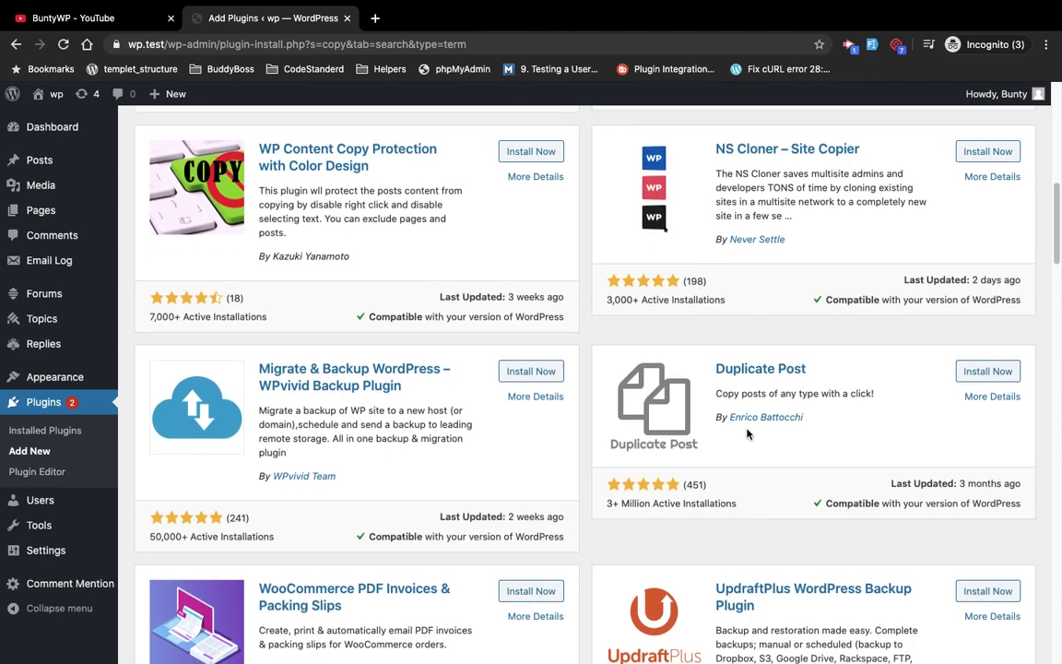
pyautogui.click(981, 370)
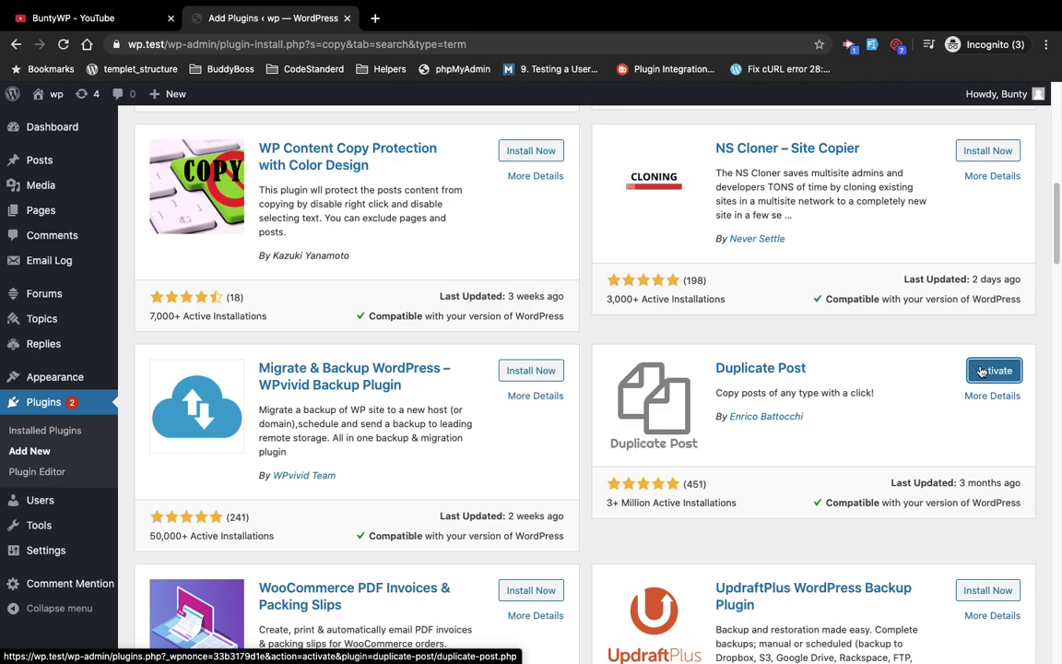
# Activate Duplicate Post and confirm it shows as active in the installed plugins list
pyautogui.click(982, 371)
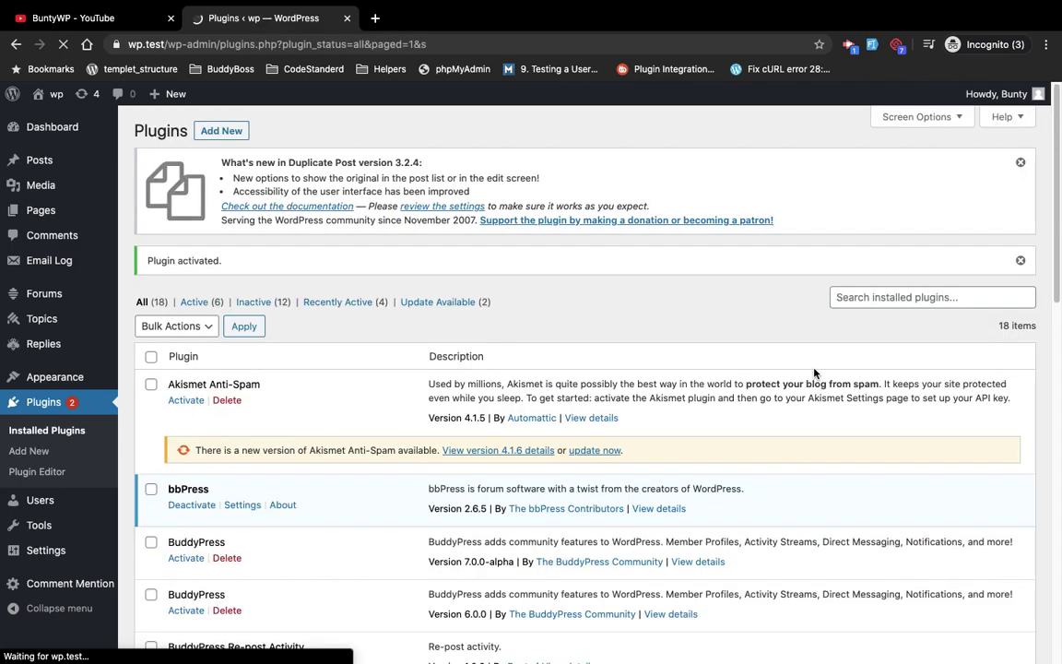
pyautogui.scroll(-3, 294, 314)
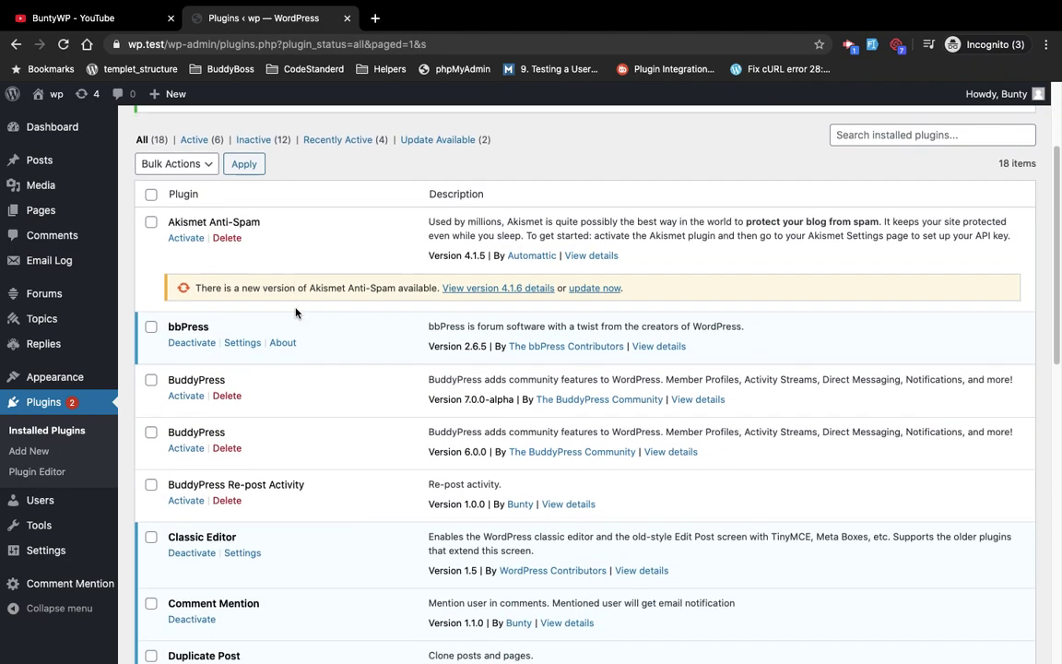
pyautogui.scroll(-2, 294, 314)
pyautogui.scroll(-2, 294, 313)
pyautogui.scroll(-2, 292, 314)
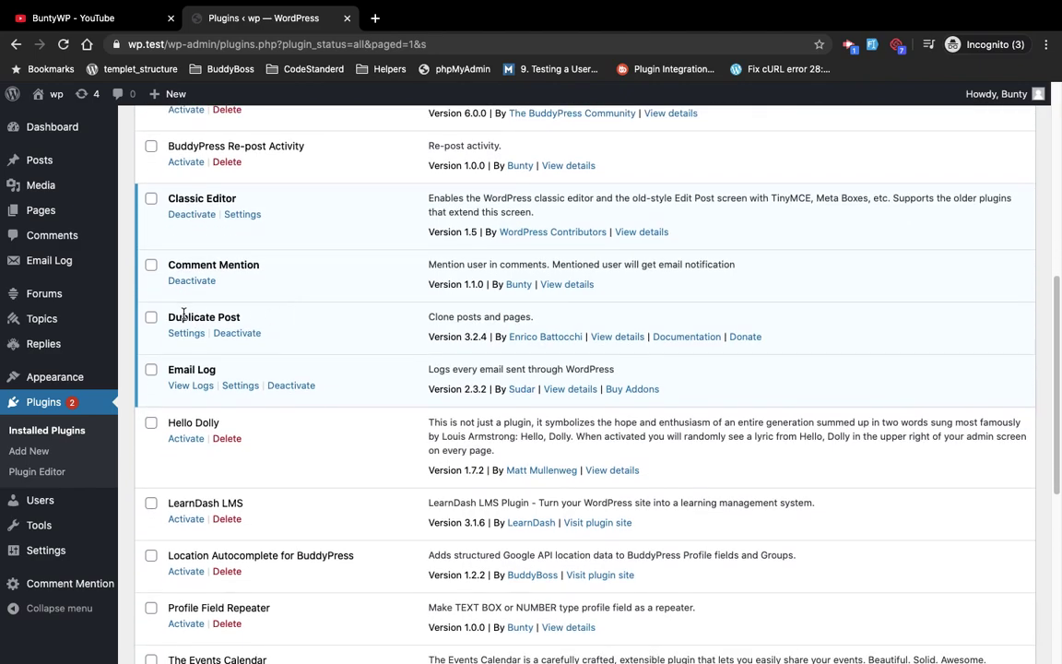
pyautogui.moveTo(169, 317); pyautogui.dragTo(239, 322)
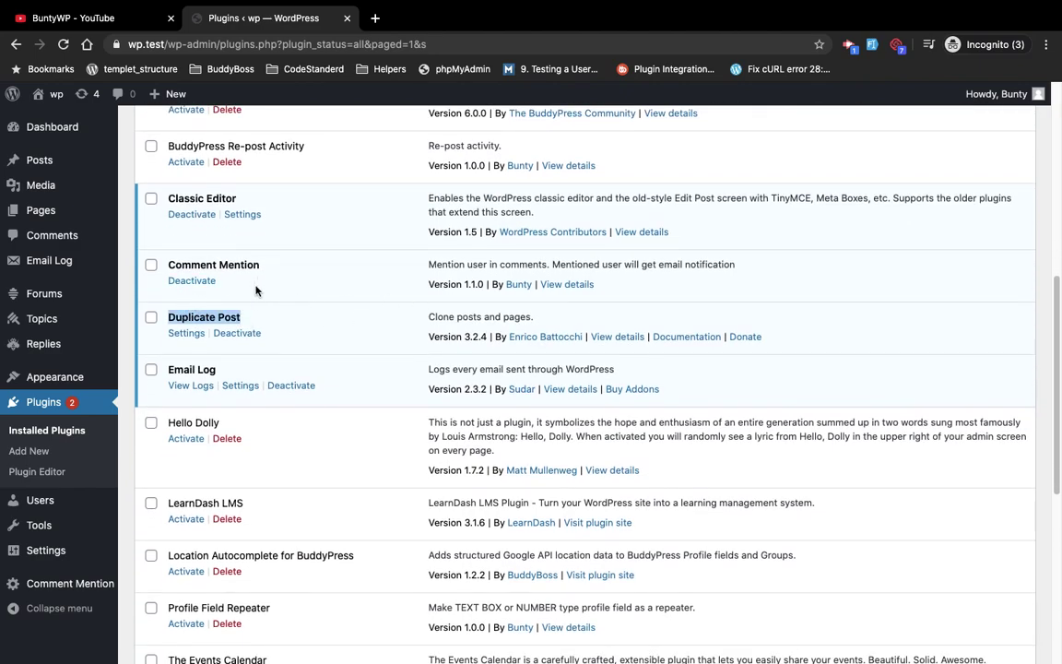
pyautogui.scroll(6, 341, 330)
pyautogui.scroll(2, 341, 330)
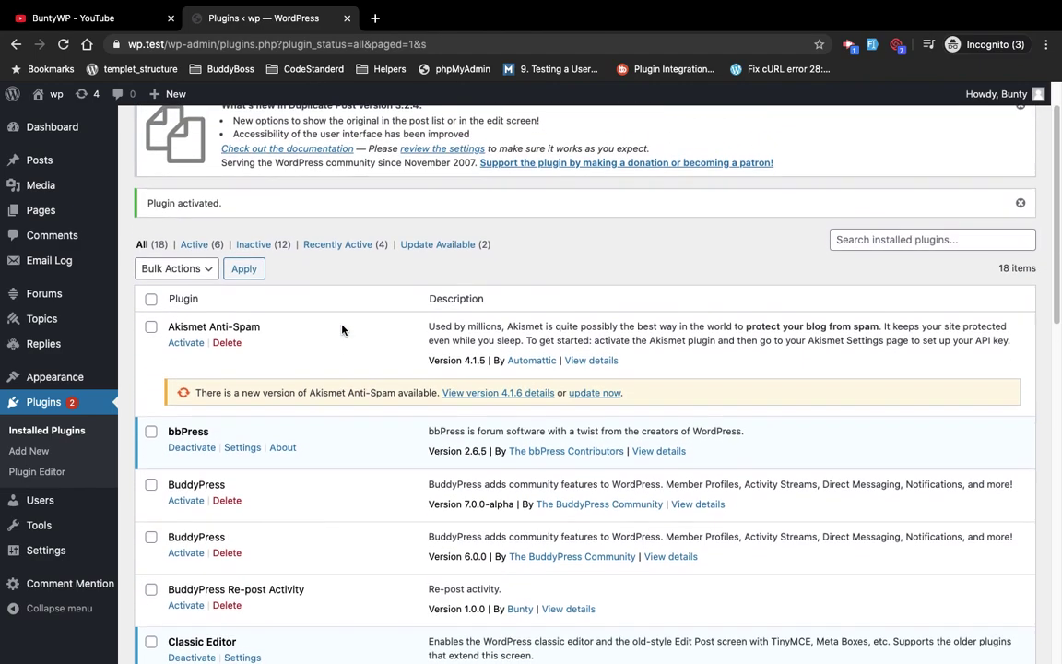
pyautogui.scroll(1, 341, 329)
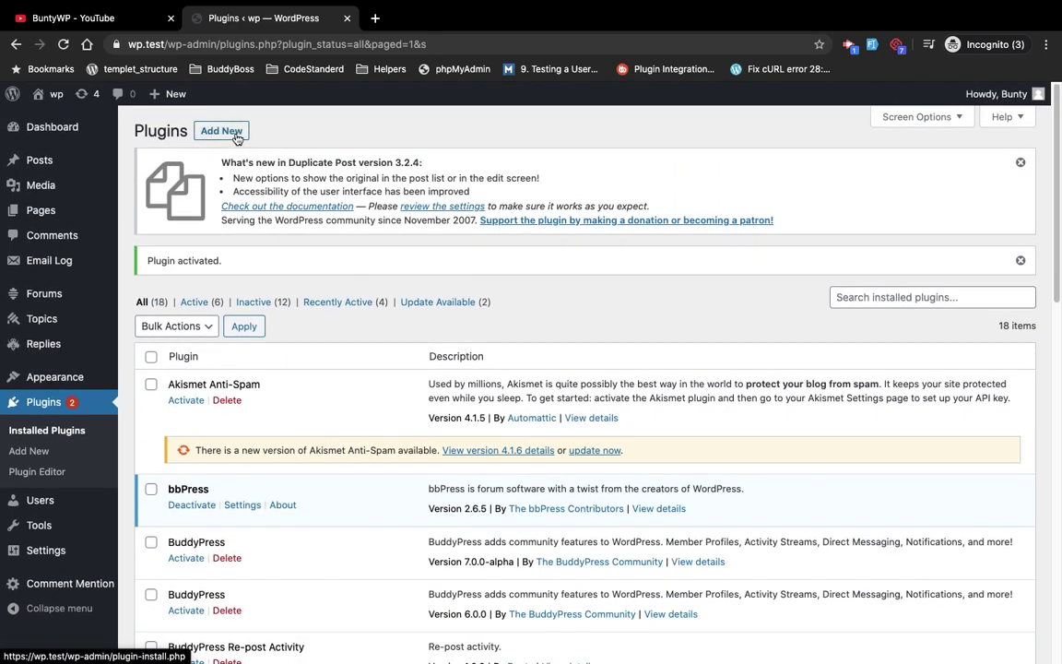
# Download the 10Web Social Photo Feed plugin zip from the wordpress.org plugin directory
pyautogui.click(237, 133)
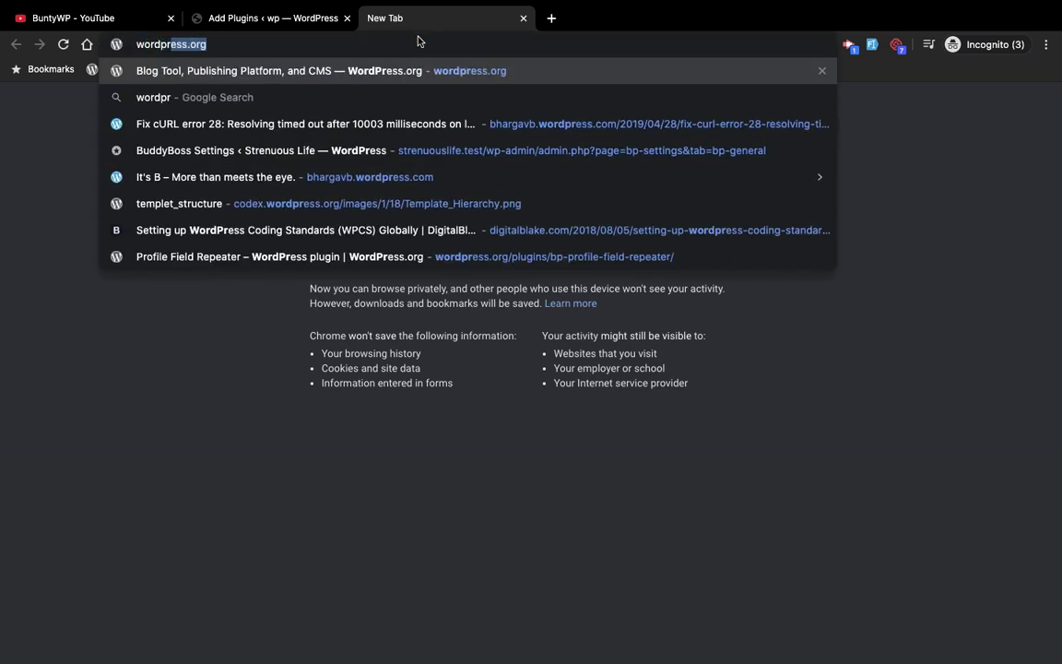
pyautogui.write('ress')
pyautogui.press('Return')
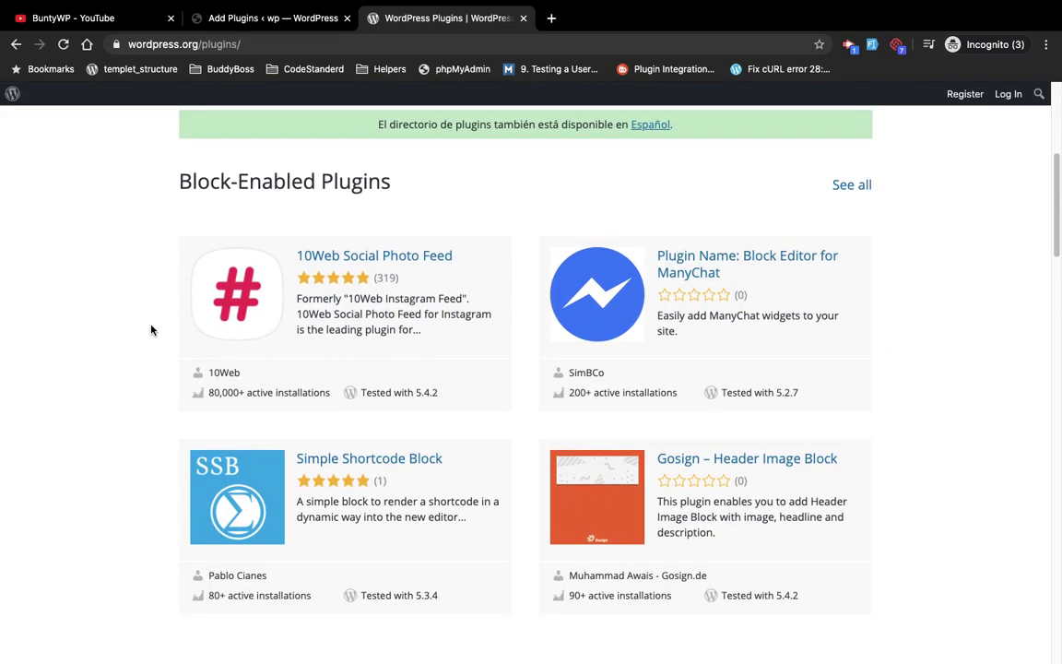
pyautogui.click(378, 261)
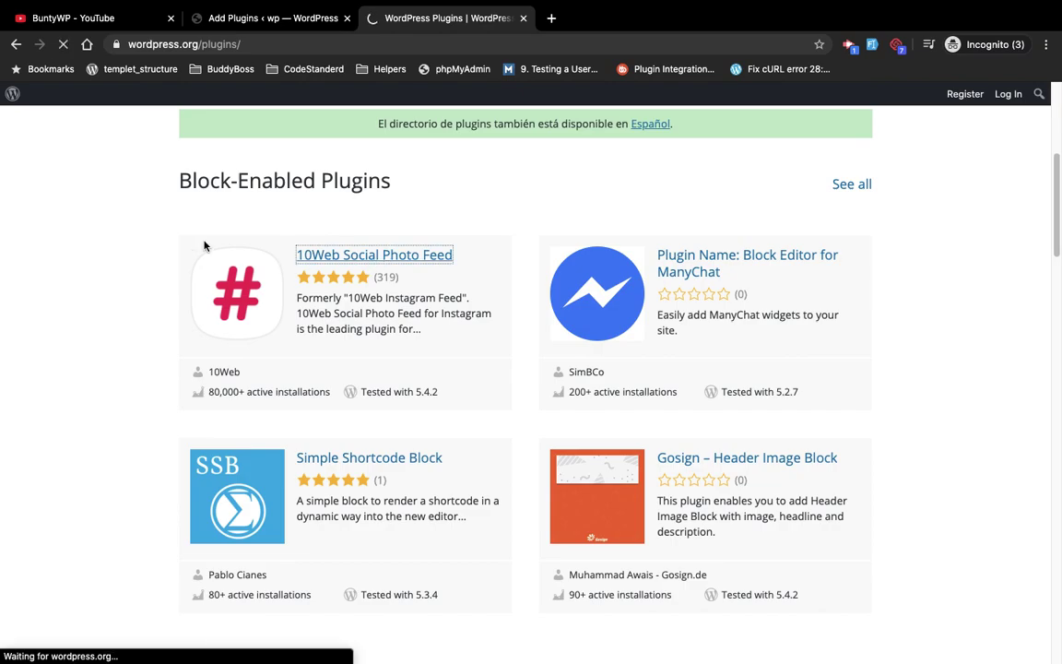
pyautogui.scroll(-3, 120, 360)
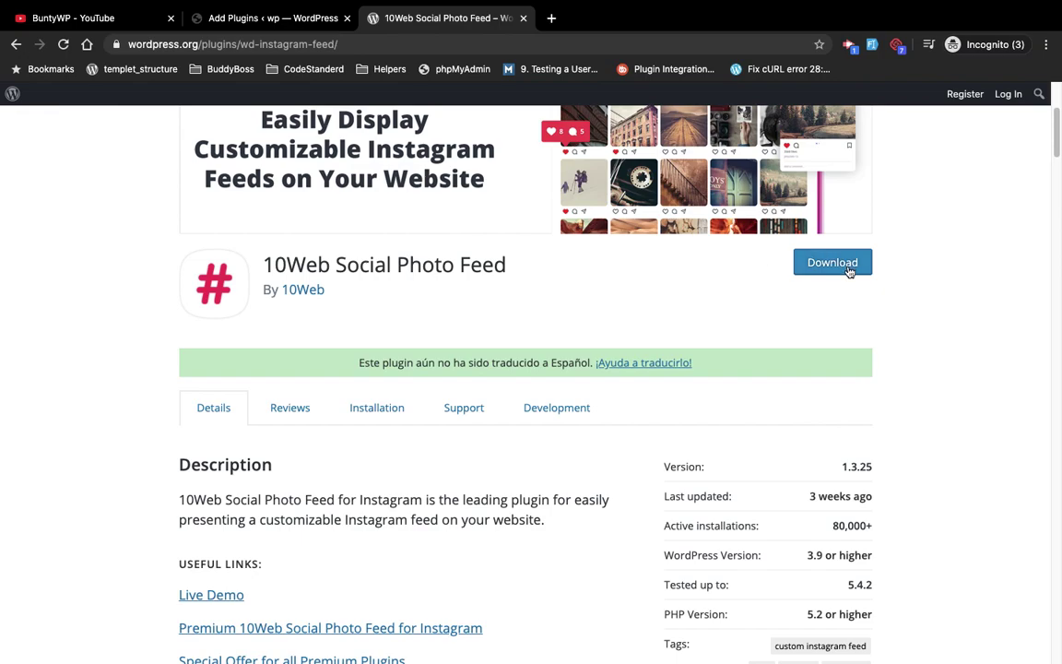
pyautogui.click(858, 266)
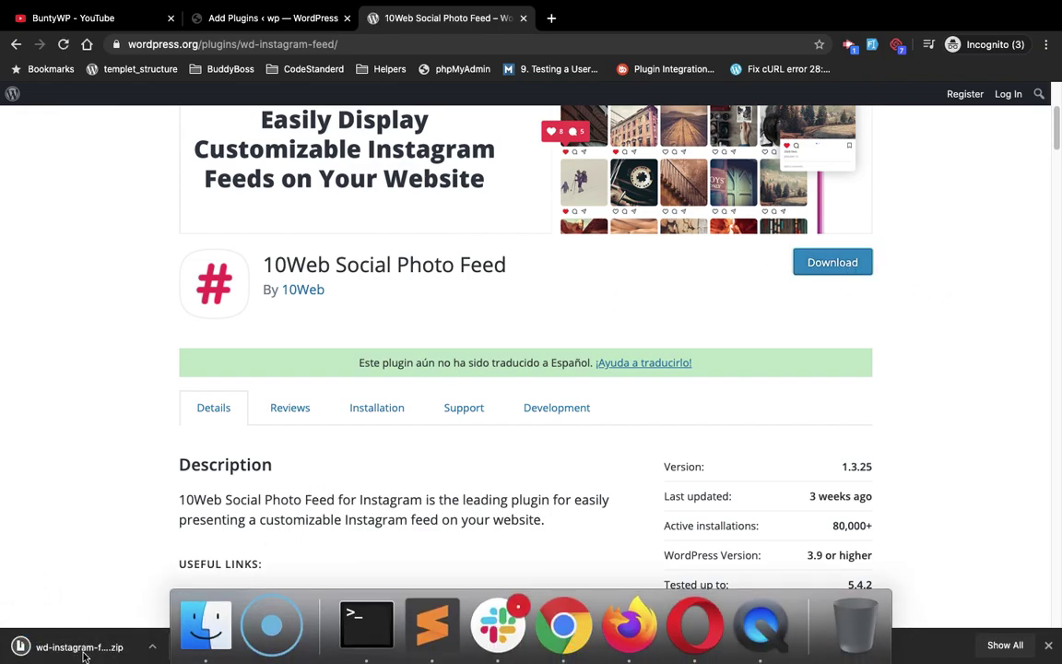
# Upload wd-instagram-feed.1.3.25.zip from Downloads as a new plugin and install it
pyautogui.click(294, 22)
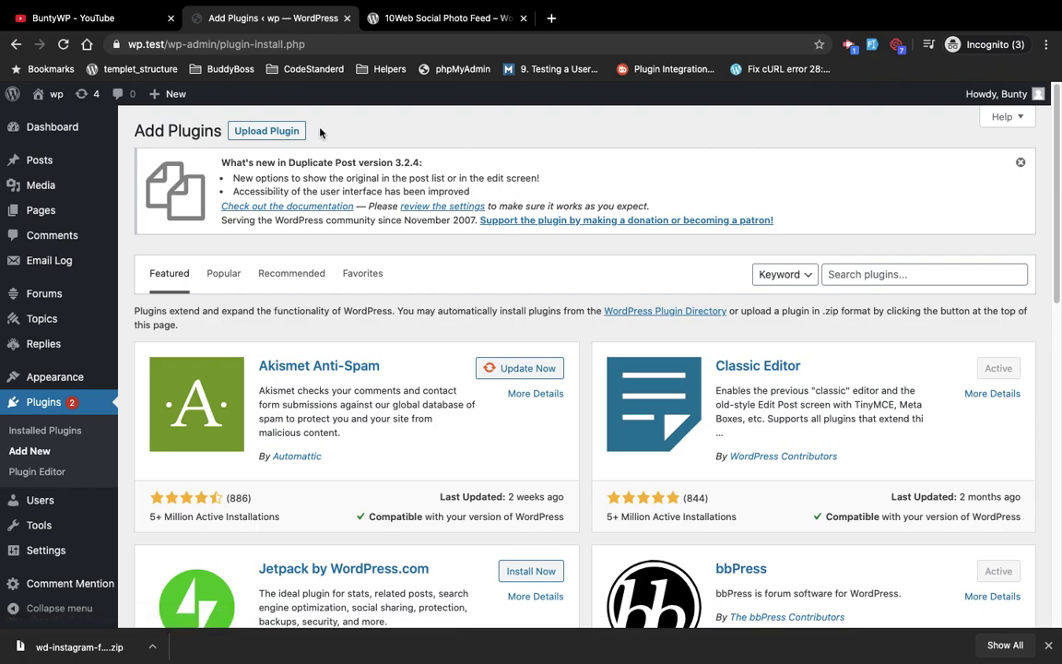
pyautogui.click(264, 132)
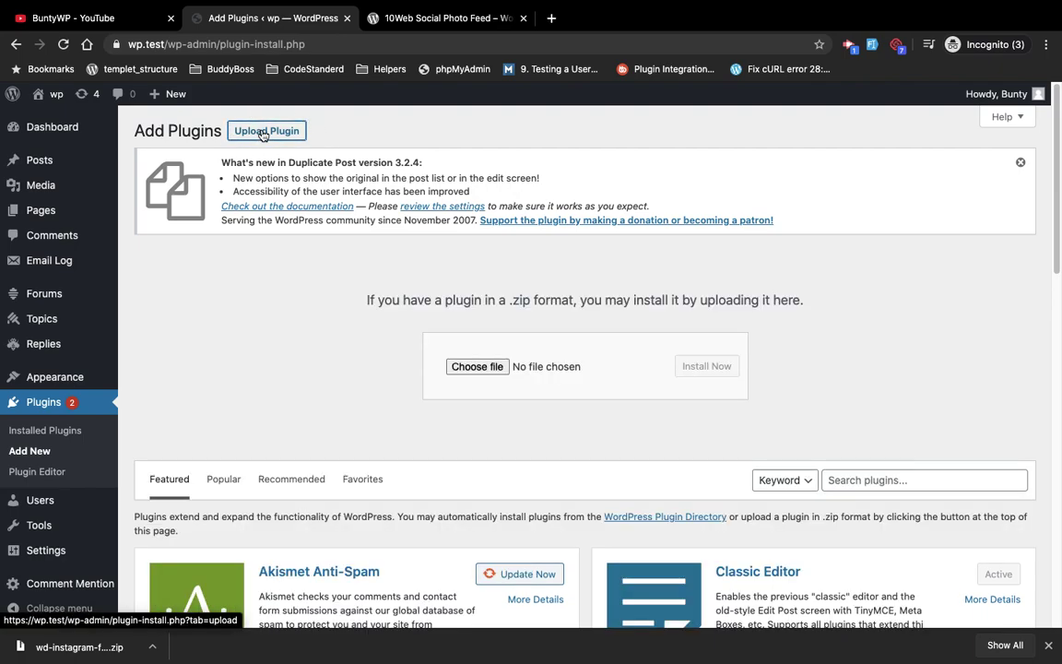
pyautogui.click(478, 368)
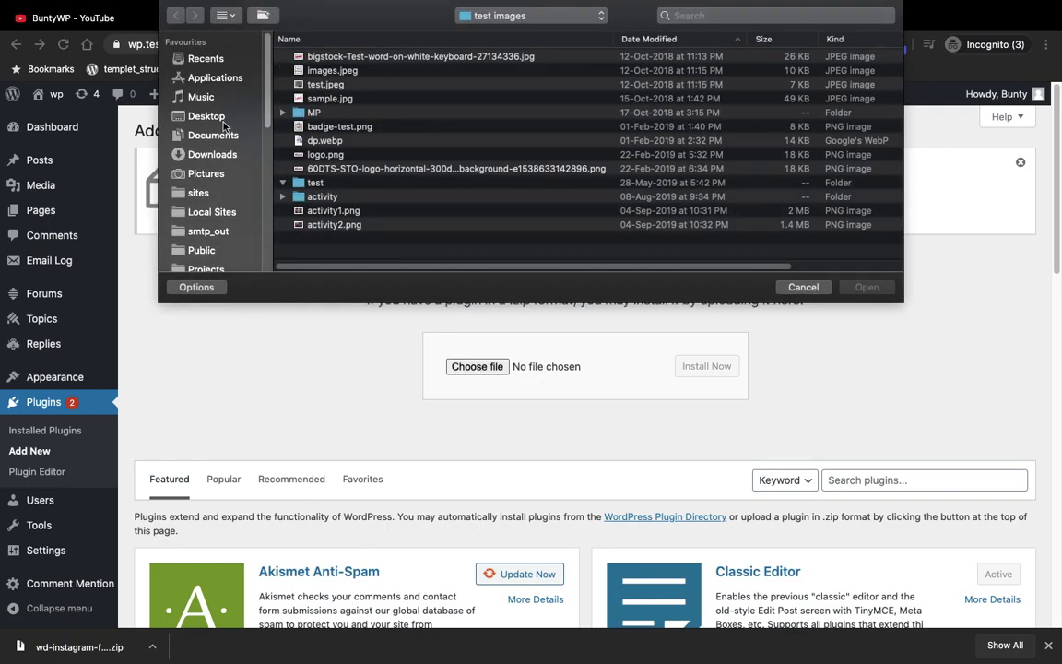
pyautogui.click(210, 154)
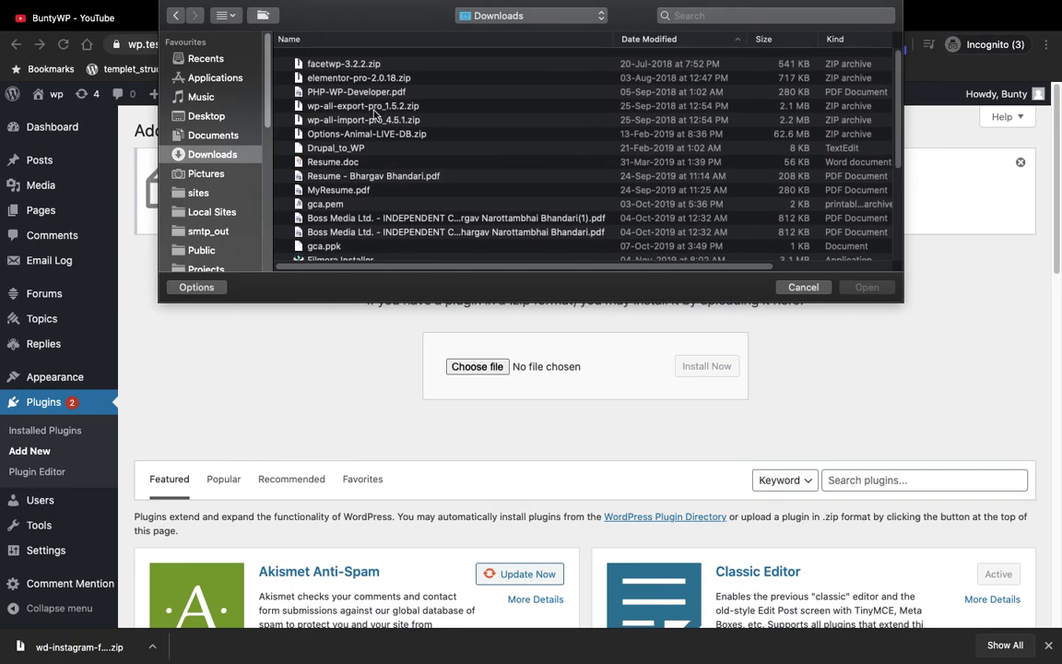
pyautogui.click(703, 42)
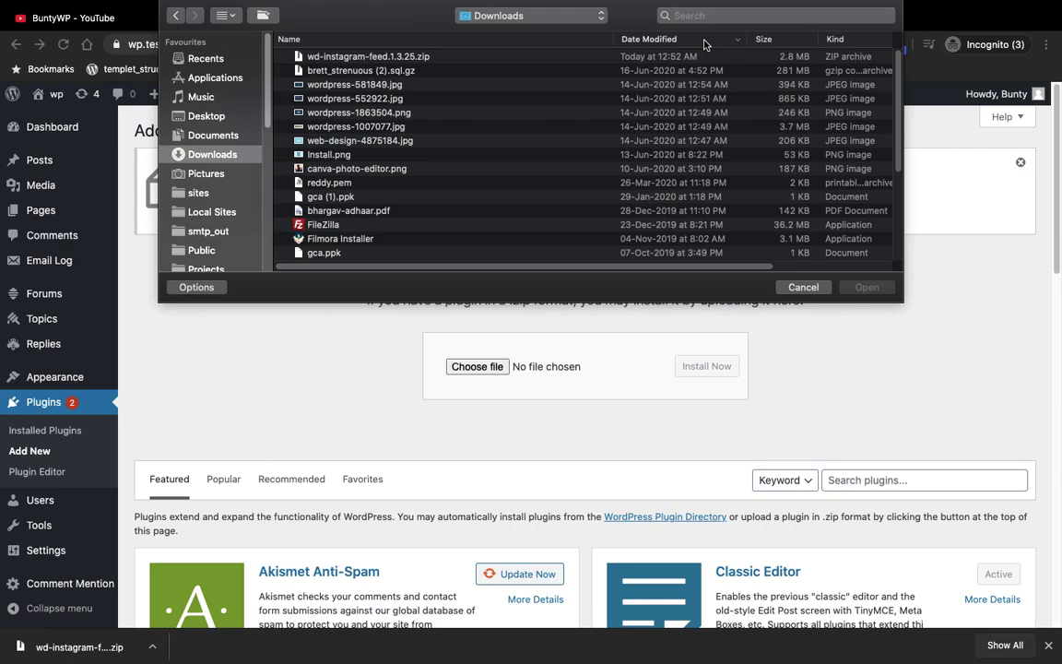
pyautogui.doubleClick(328, 57)
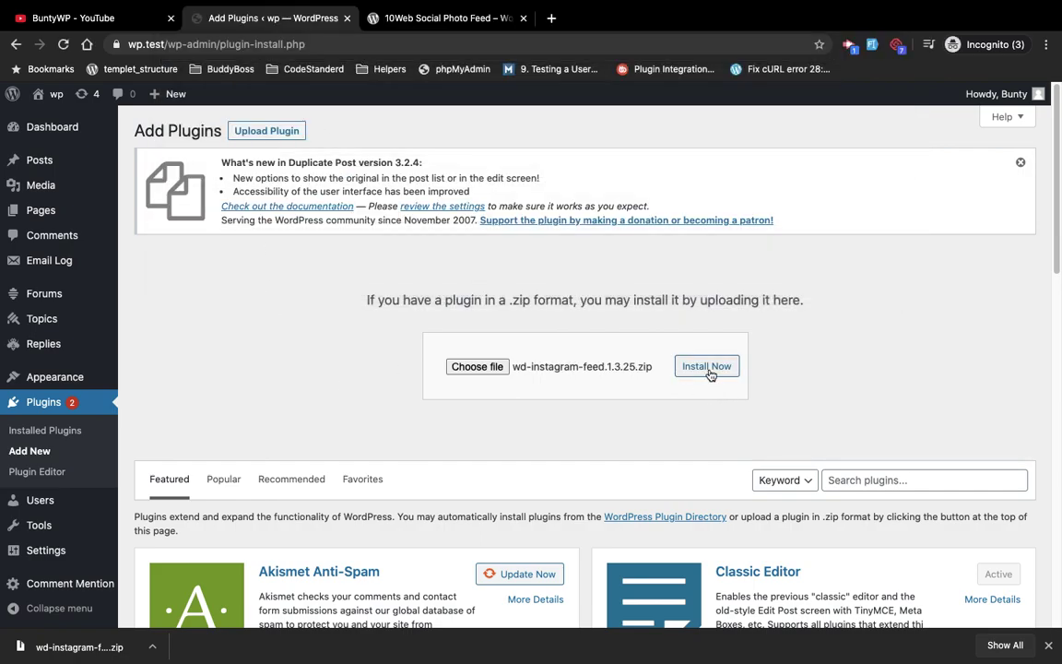
pyautogui.click(709, 372)
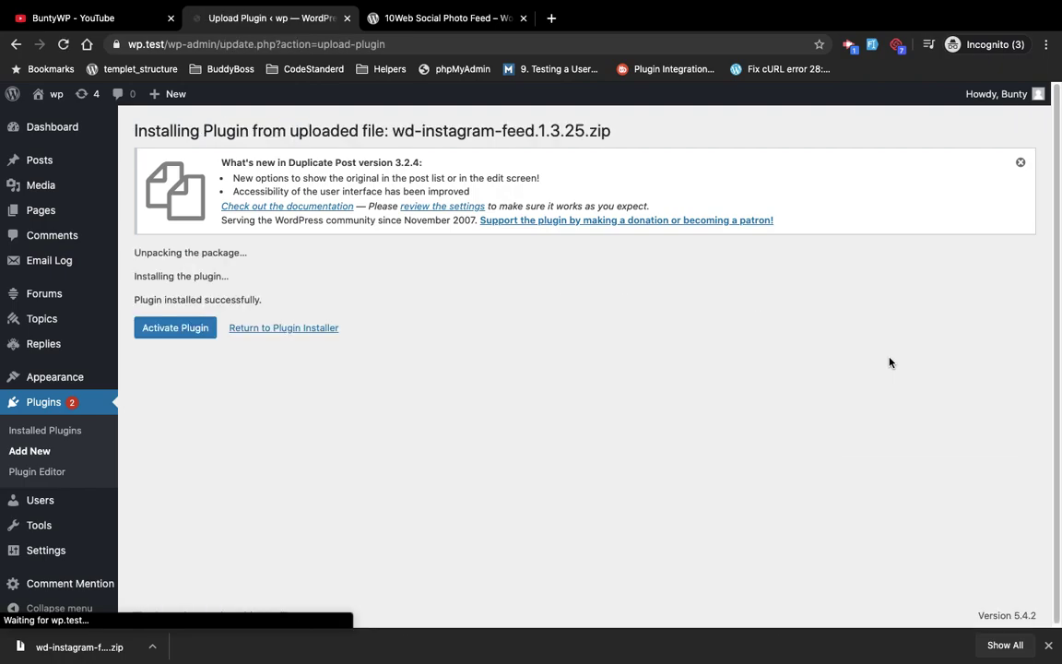
# Activate 10Web Social Photo Feed and confirm it appears among the installed plugins
pyautogui.click(185, 328)
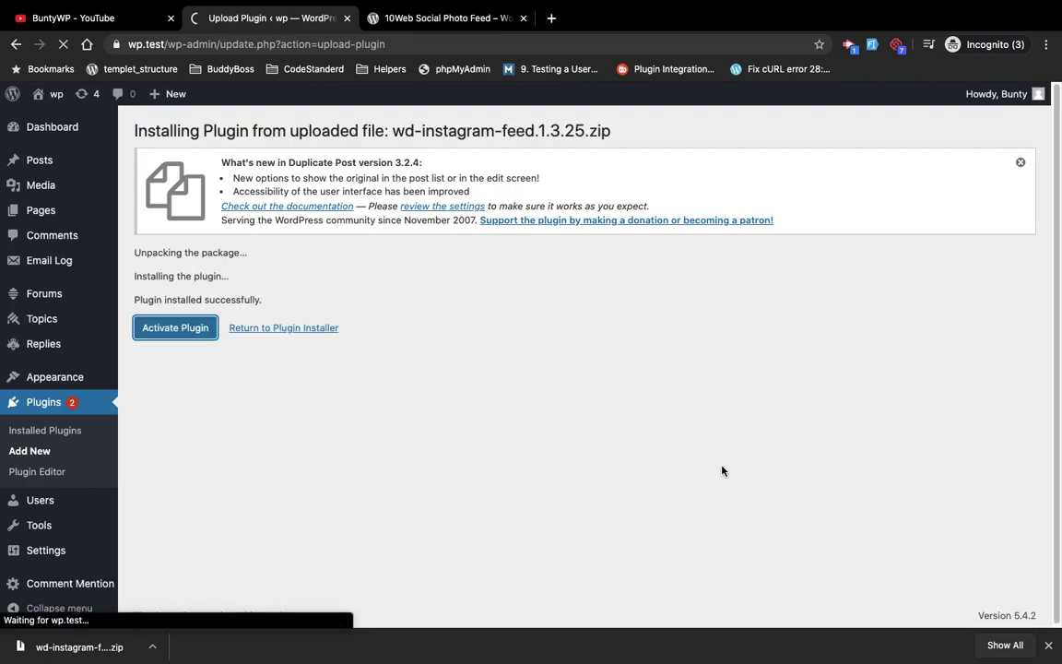
pyautogui.click(1052, 646)
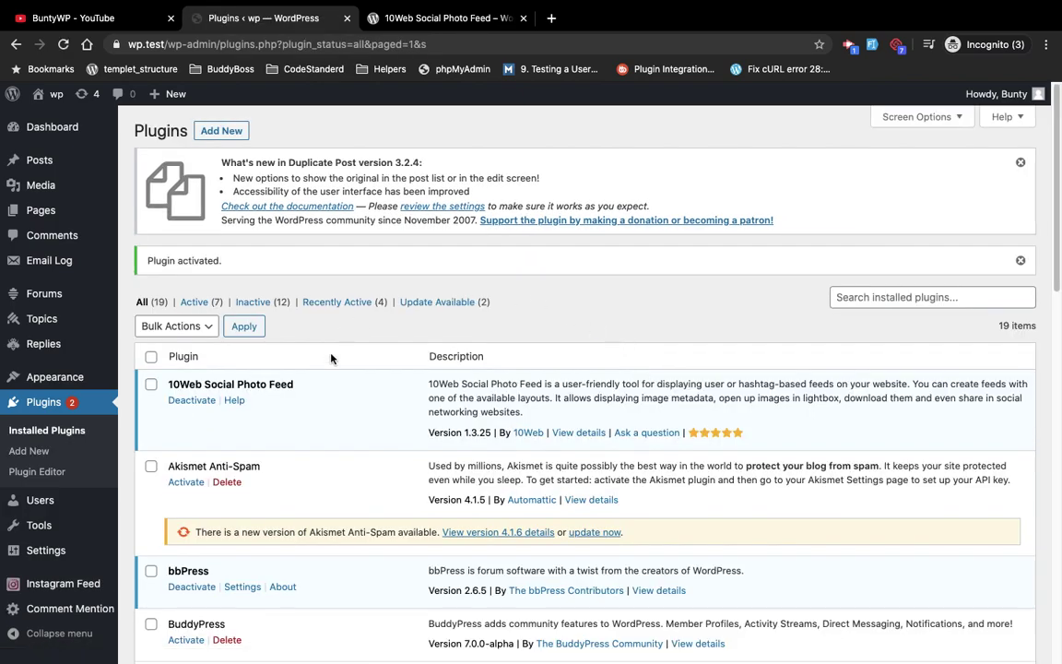
pyautogui.scroll(-3, 332, 361)
pyautogui.scroll(-2, 332, 361)
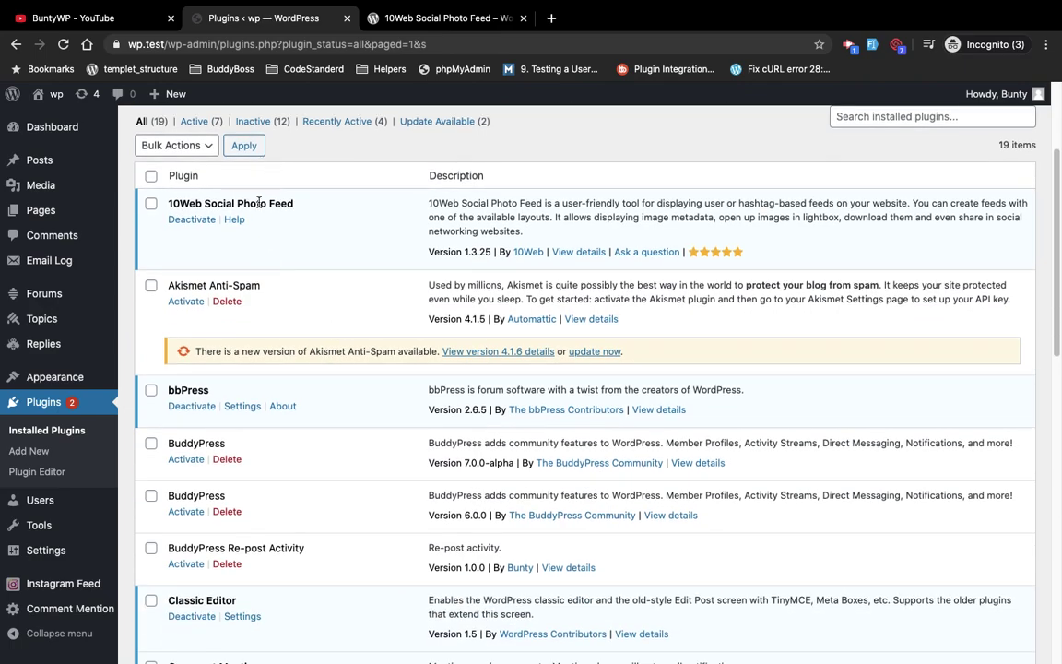
pyautogui.tripleClick(259, 202)
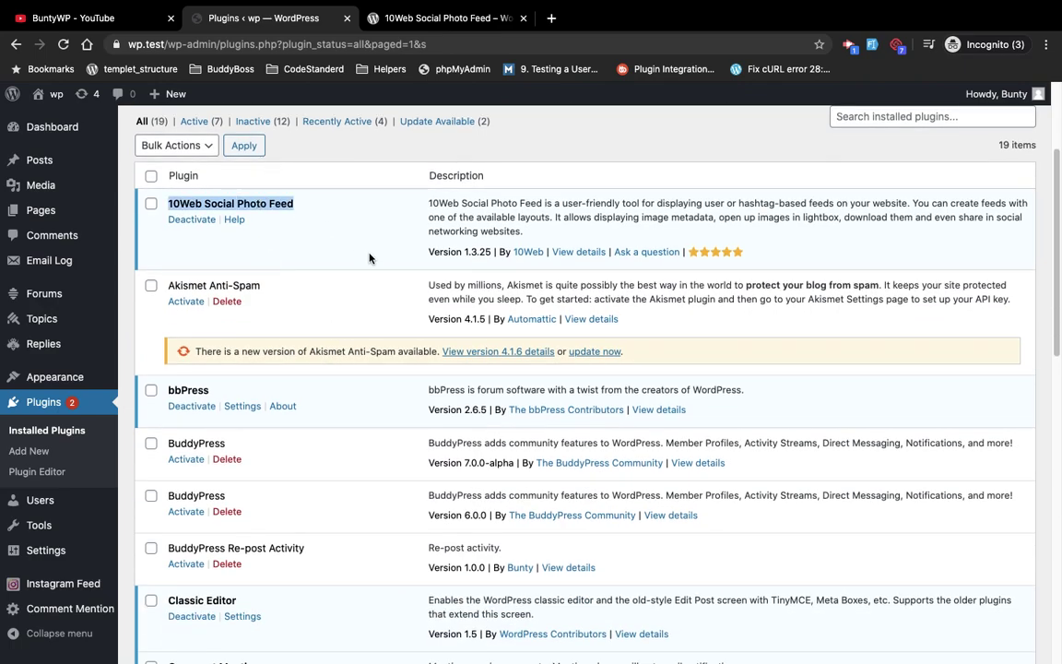
pyautogui.scroll(5, 369, 258)
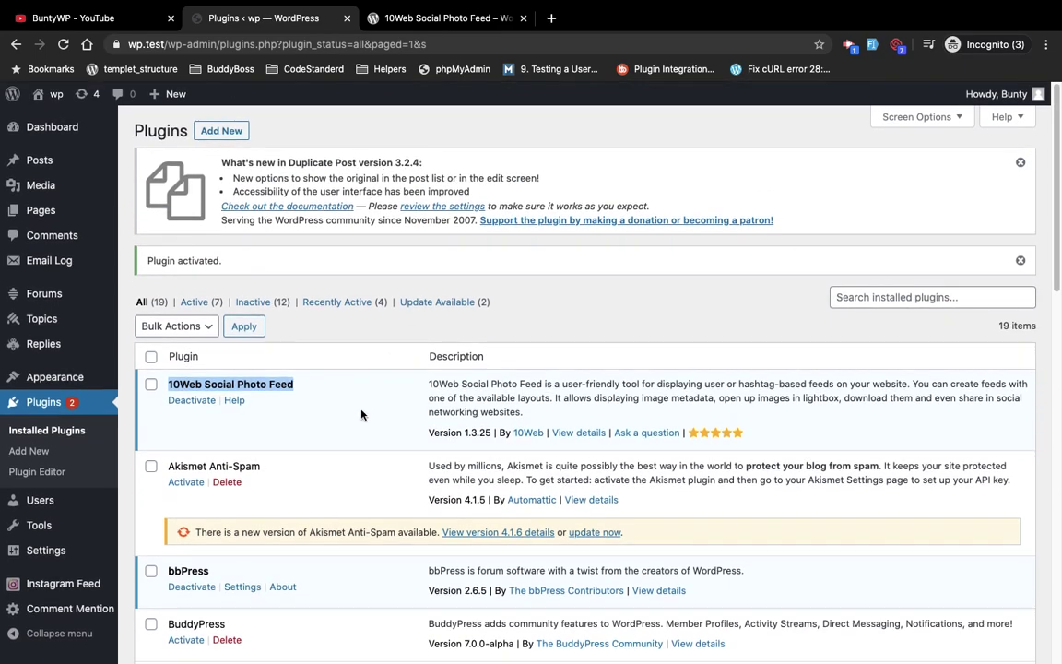
pyautogui.scroll(-3, 361, 415)
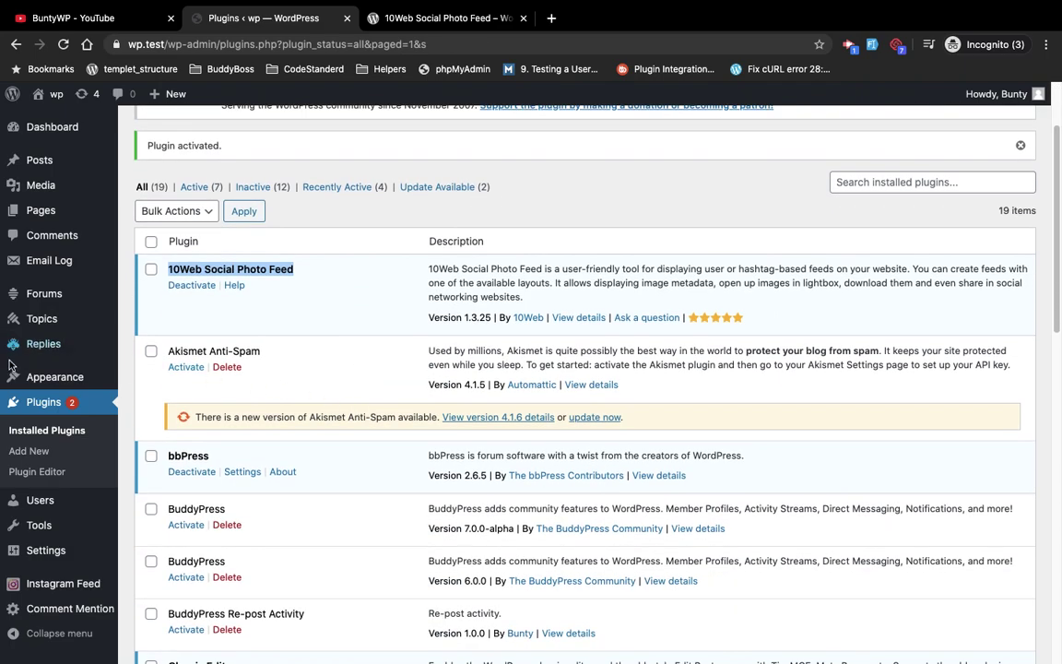
pyautogui.moveTo(56, 376)
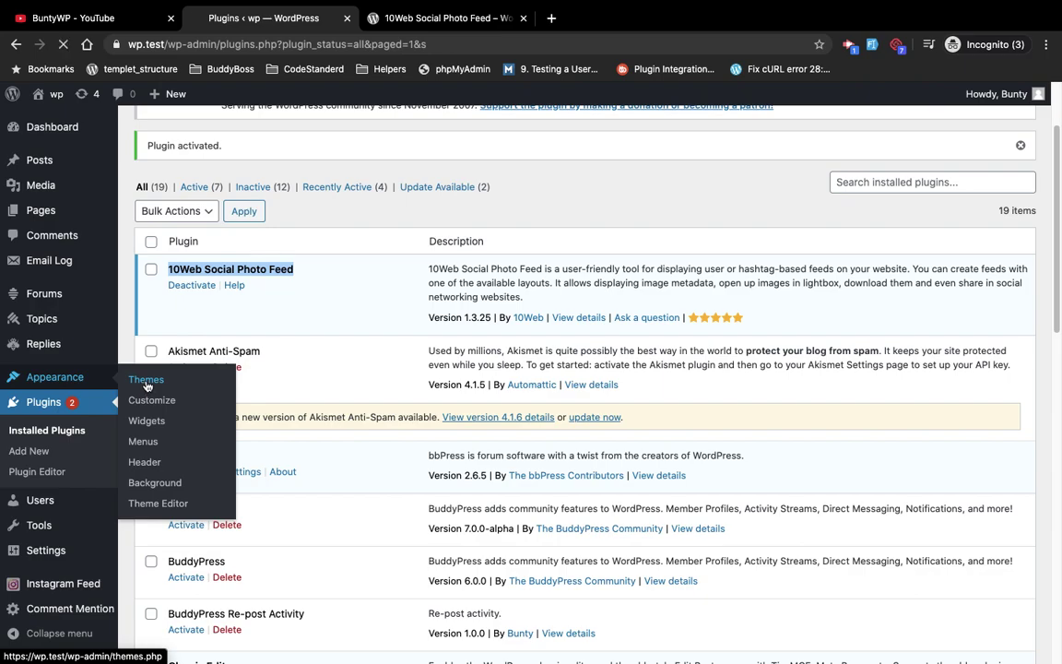
pyautogui.click(145, 381)
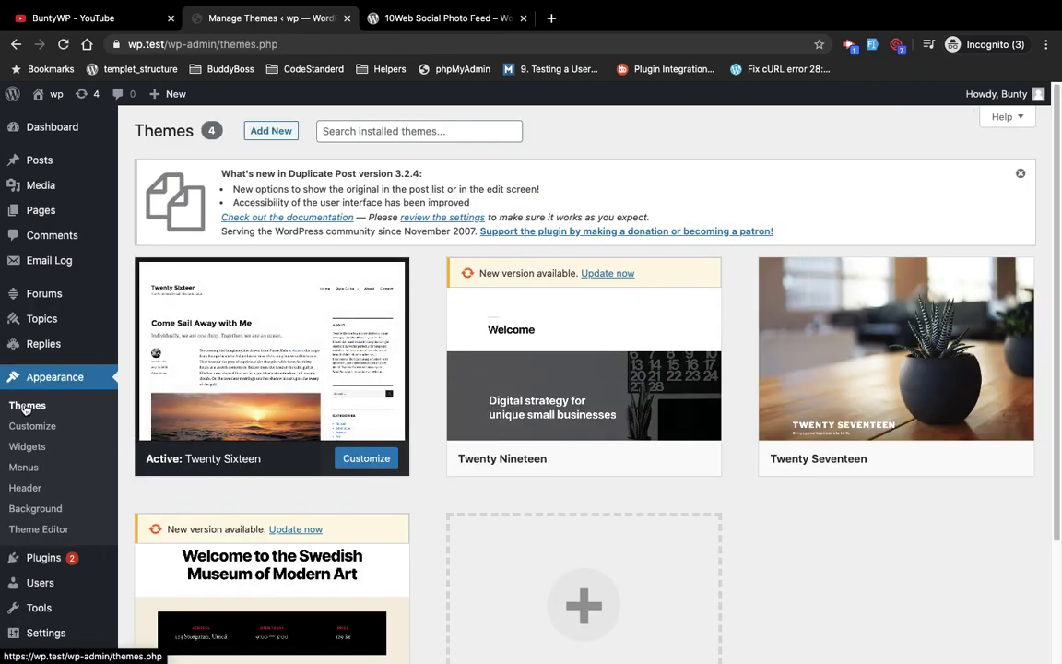
# Dismiss the Duplicate Post notice on the Themes page
pyautogui.scroll(-3, 372, 396)
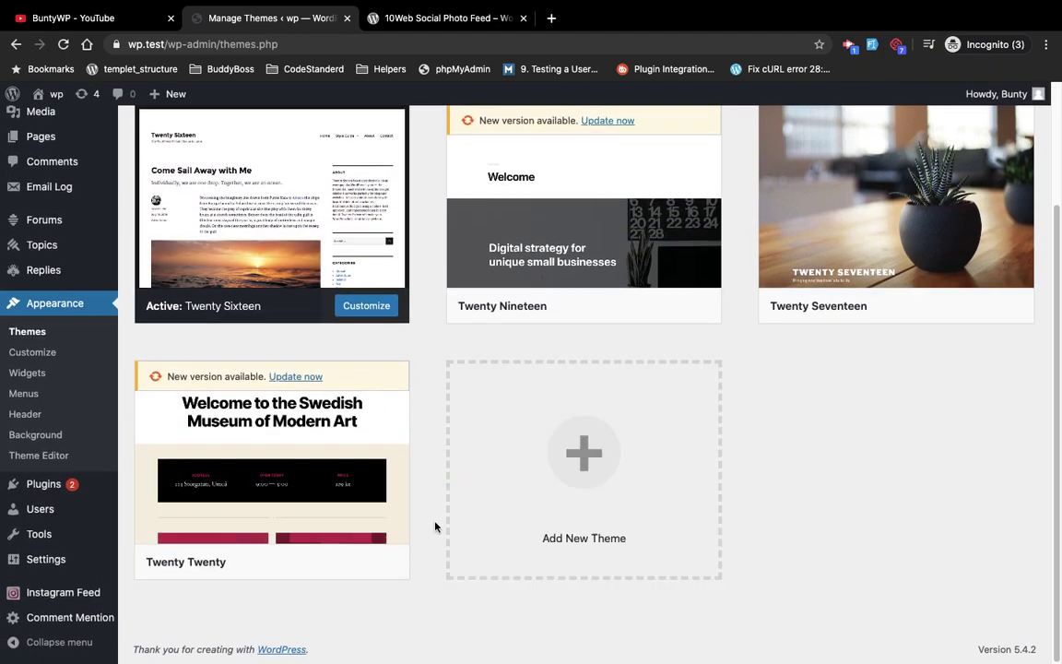
pyautogui.scroll(3, 434, 529)
pyautogui.scroll(1, 434, 529)
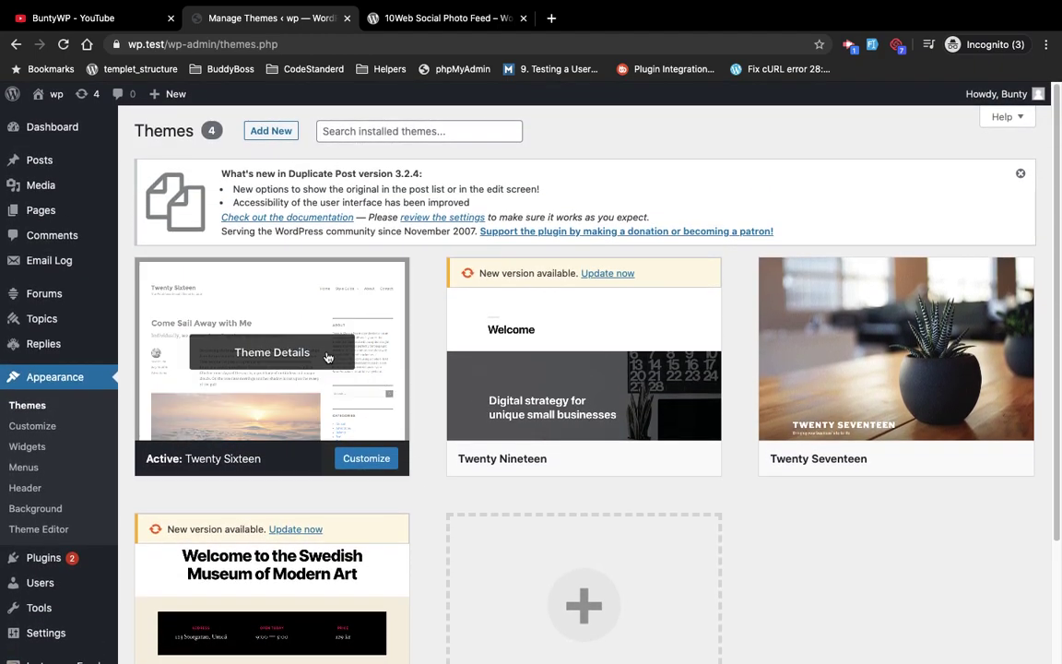
pyautogui.click(1021, 173)
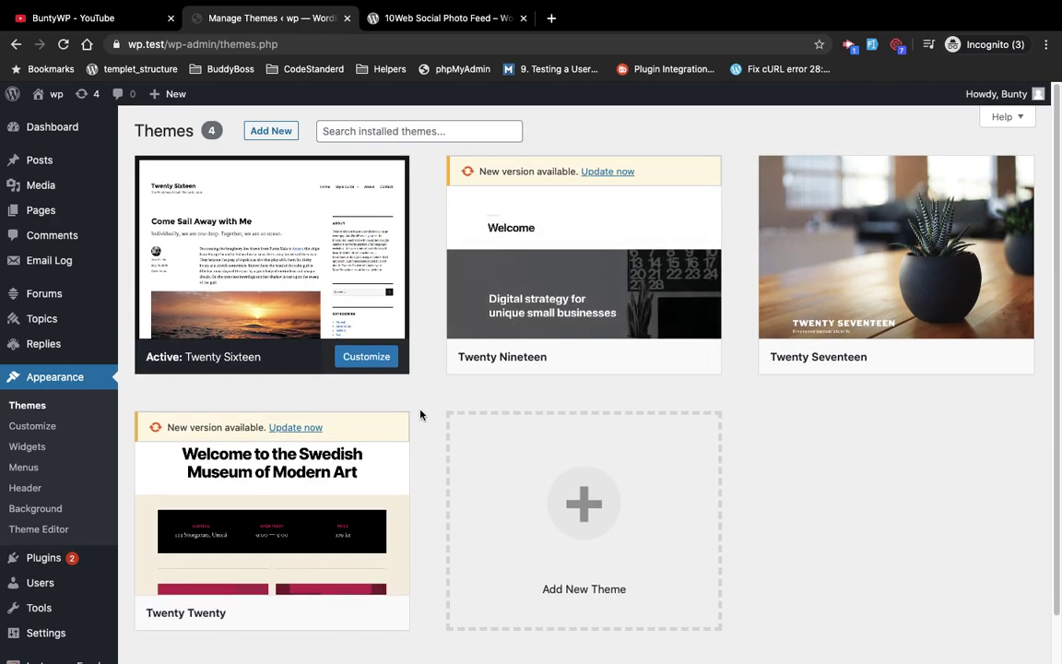
pyautogui.scroll(-2, 420, 415)
pyautogui.scroll(2, 420, 415)
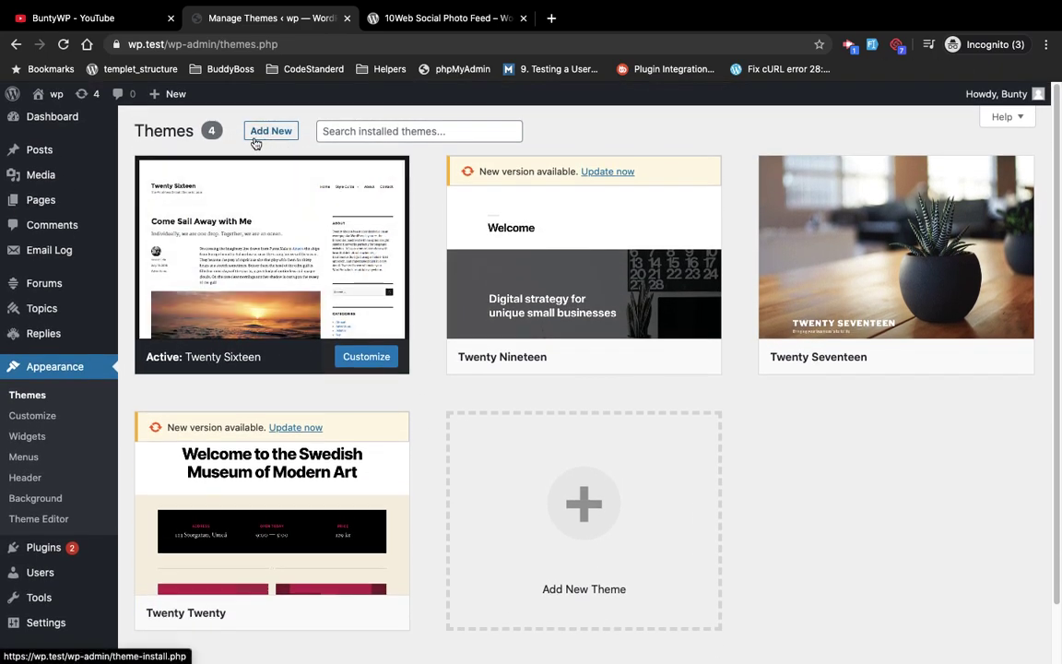
# Browse the featured themes under Add New Theme and preview Gripvine
pyautogui.click(586, 516)
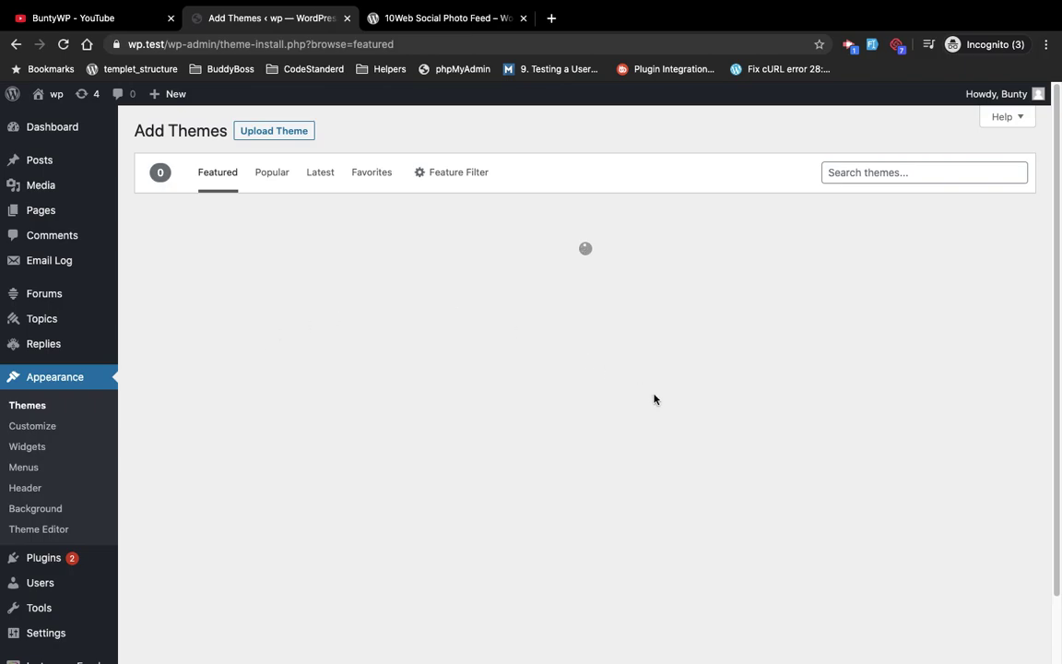
pyautogui.scroll(-1, 418, 286)
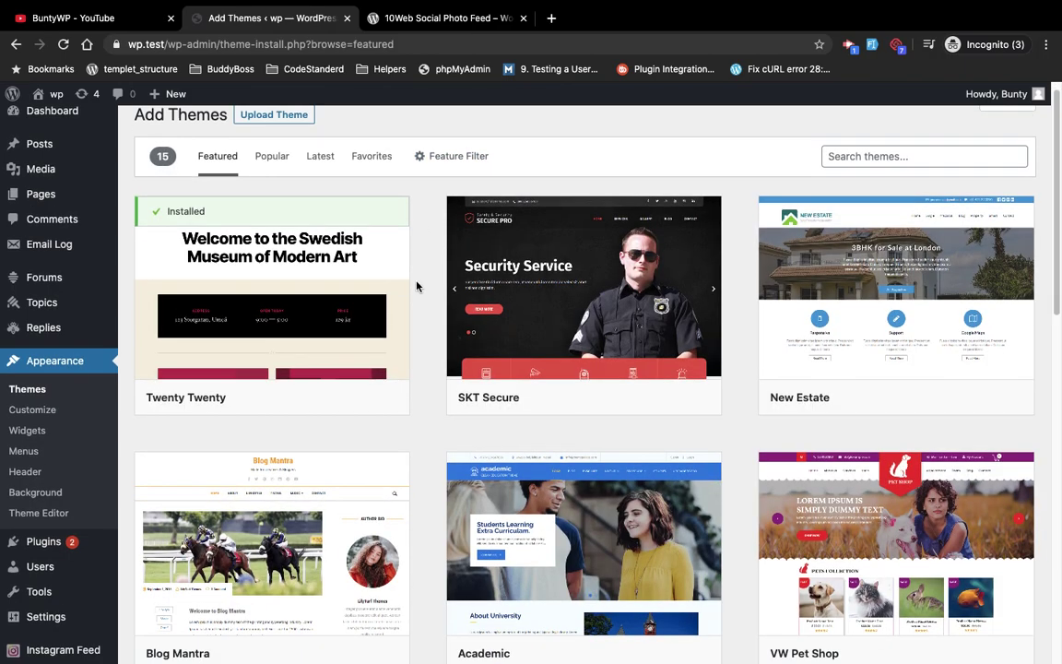
pyautogui.scroll(-7, 417, 287)
pyautogui.scroll(-1, 418, 287)
pyautogui.scroll(-3, 418, 287)
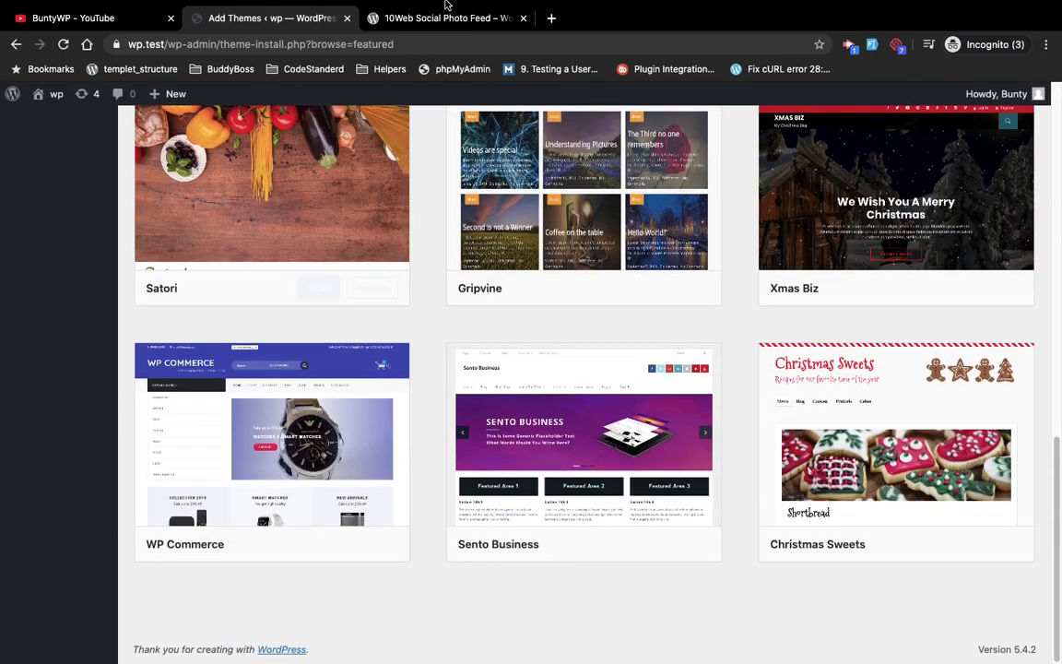
pyautogui.scroll(2, 542, 483)
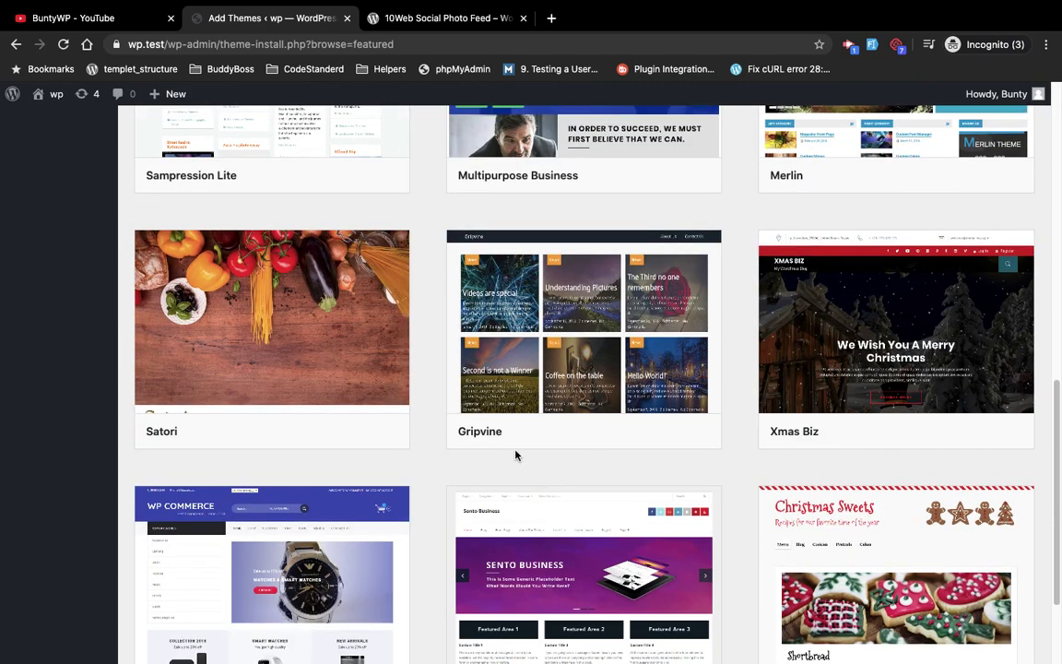
pyautogui.click(685, 432)
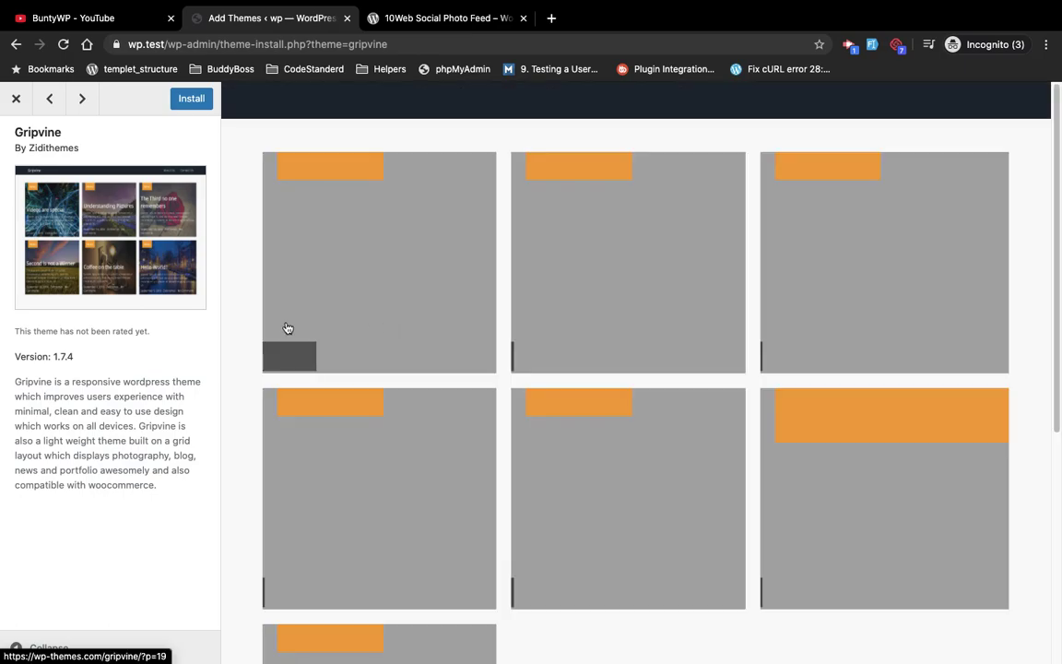
# Install the Gripvine theme from its preview, then activate it
pyautogui.scroll(-5, 449, 337)
pyautogui.scroll(5, 449, 337)
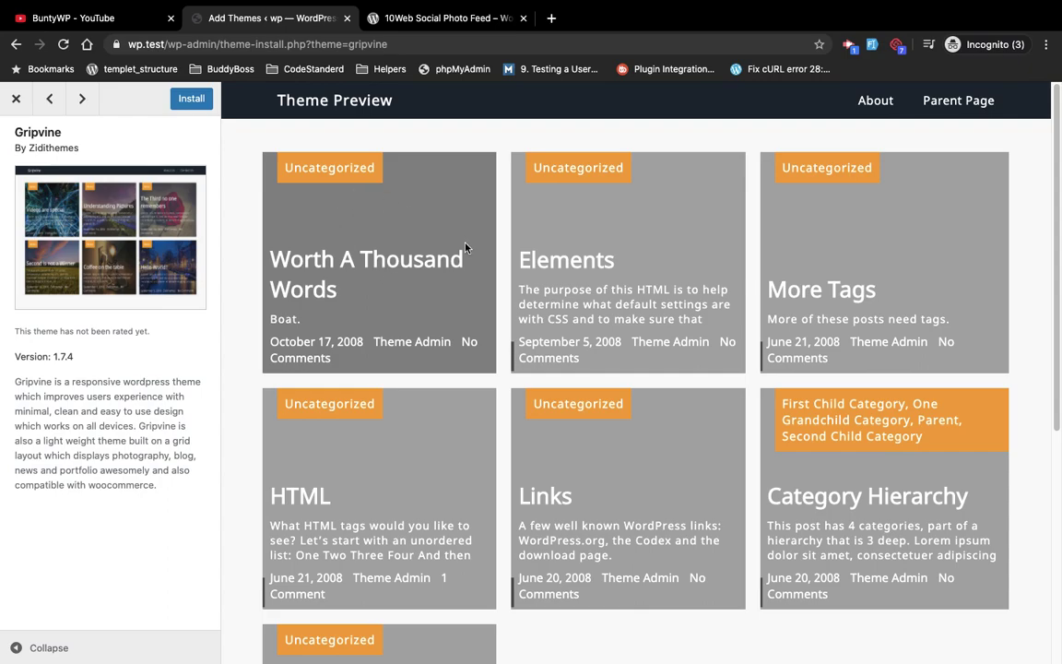
pyautogui.click(191, 100)
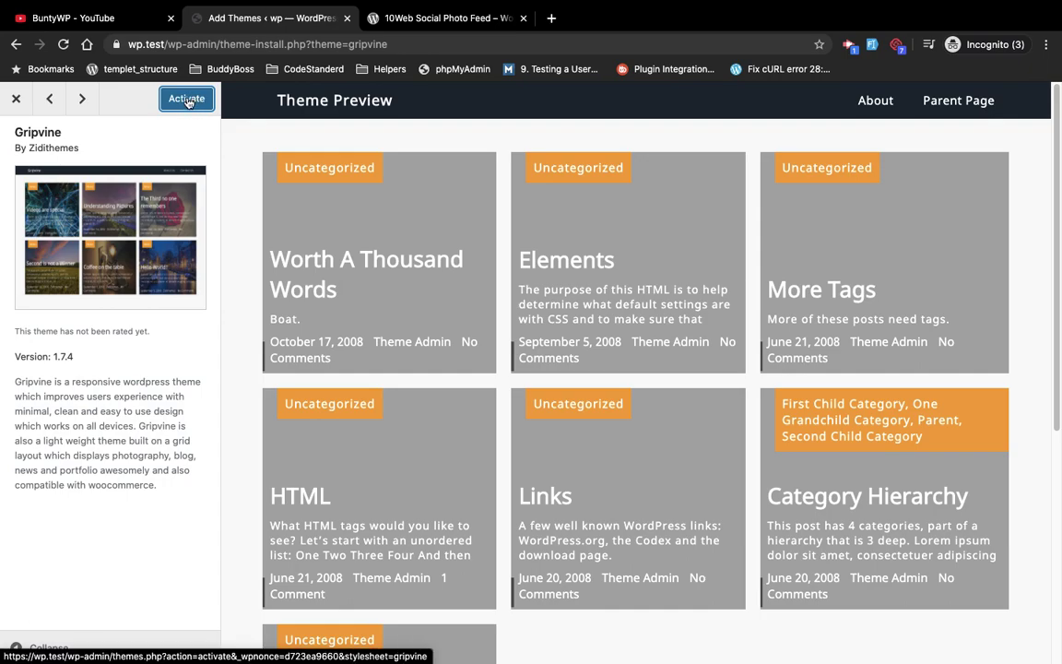
pyautogui.click(189, 99)
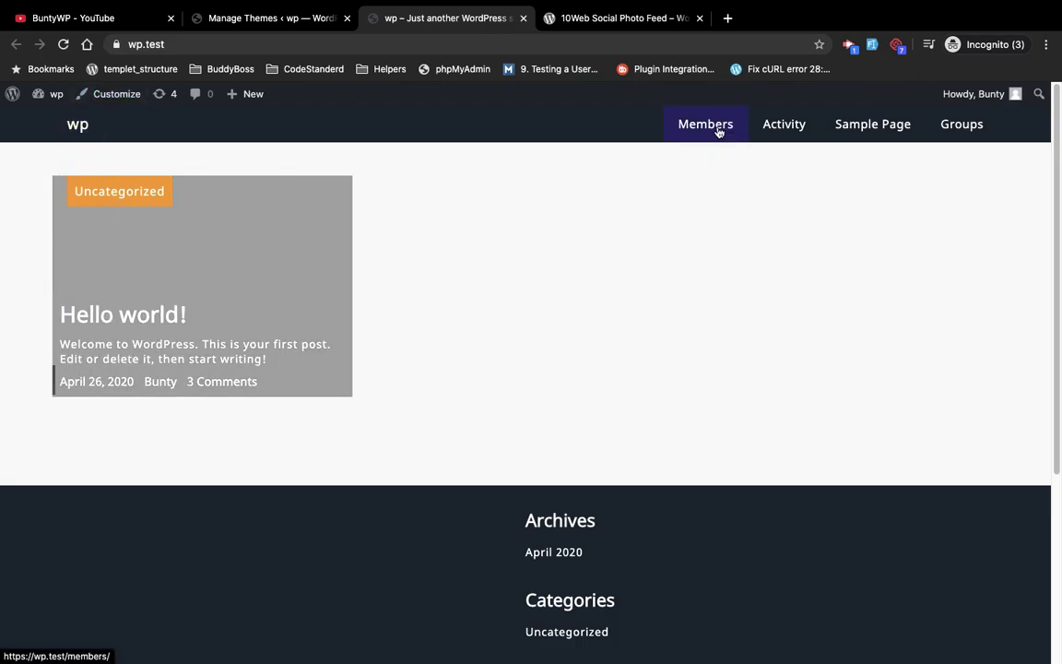
# Activate the Twenty Seventeen theme on the Themes admin page
pyautogui.click(284, 22)
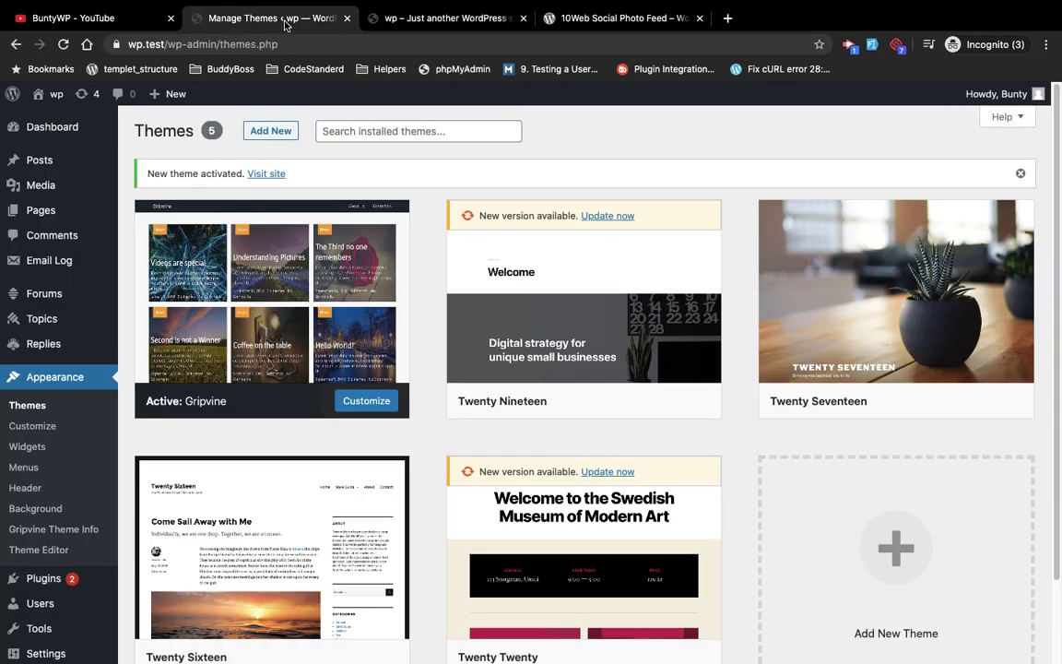
pyautogui.scroll(-2, 420, 247)
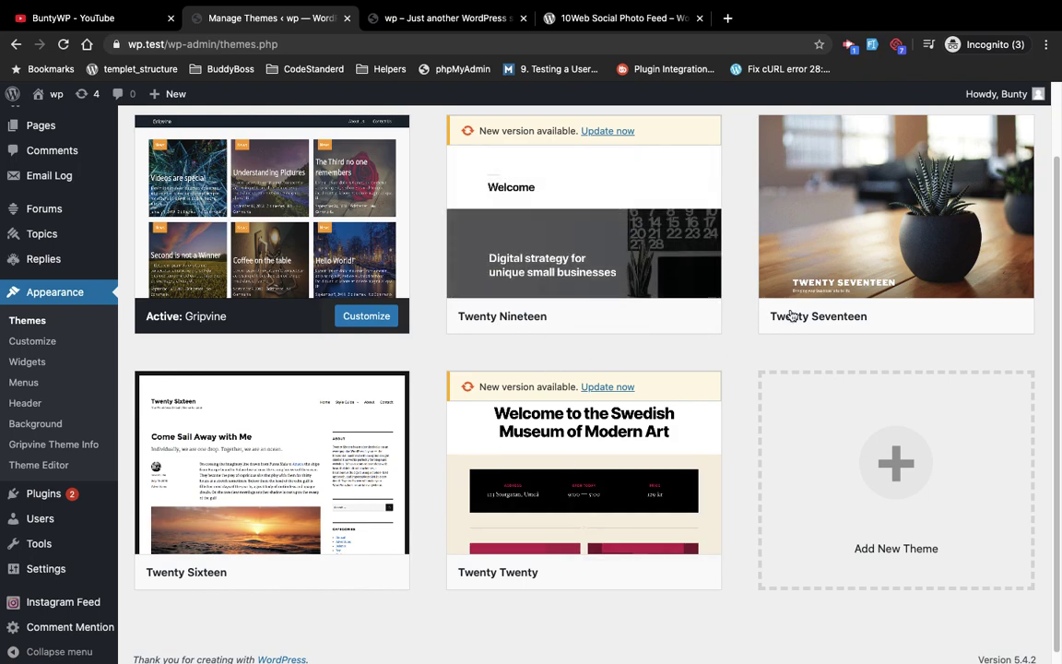
pyautogui.click(909, 317)
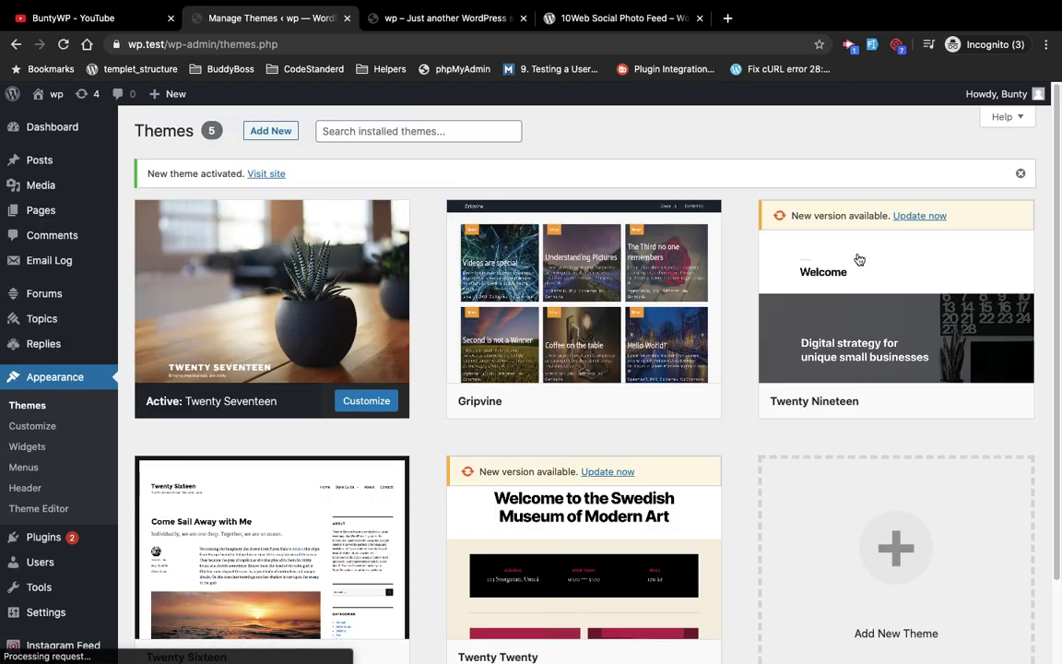
# Reload the site's front page to view Twenty Seventeen, then return to the Themes page
pyautogui.click(457, 23)
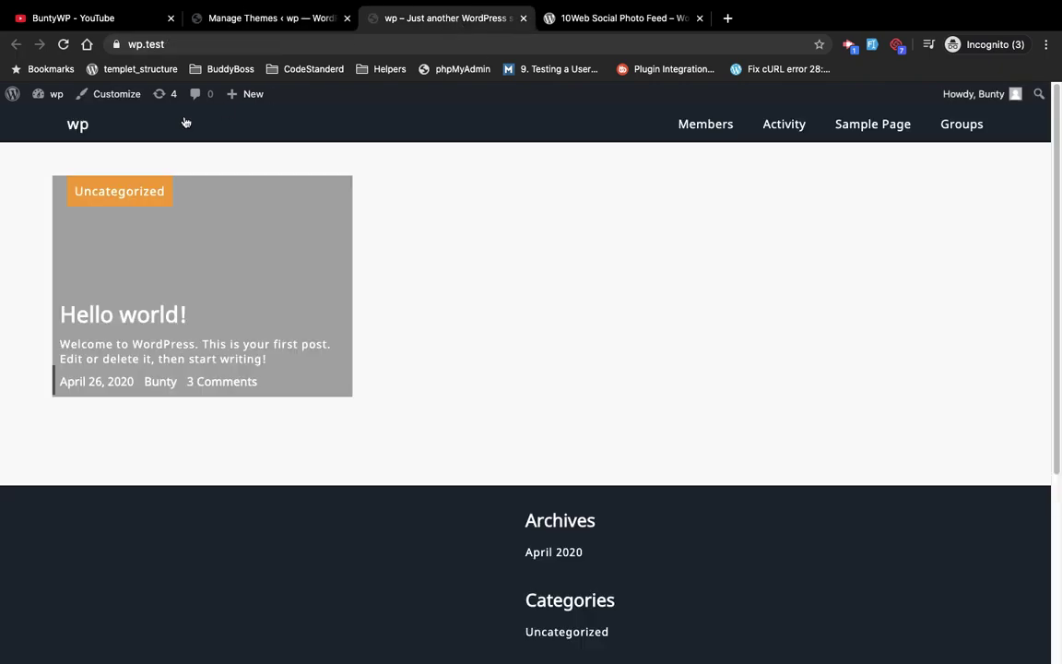
pyautogui.click(64, 45)
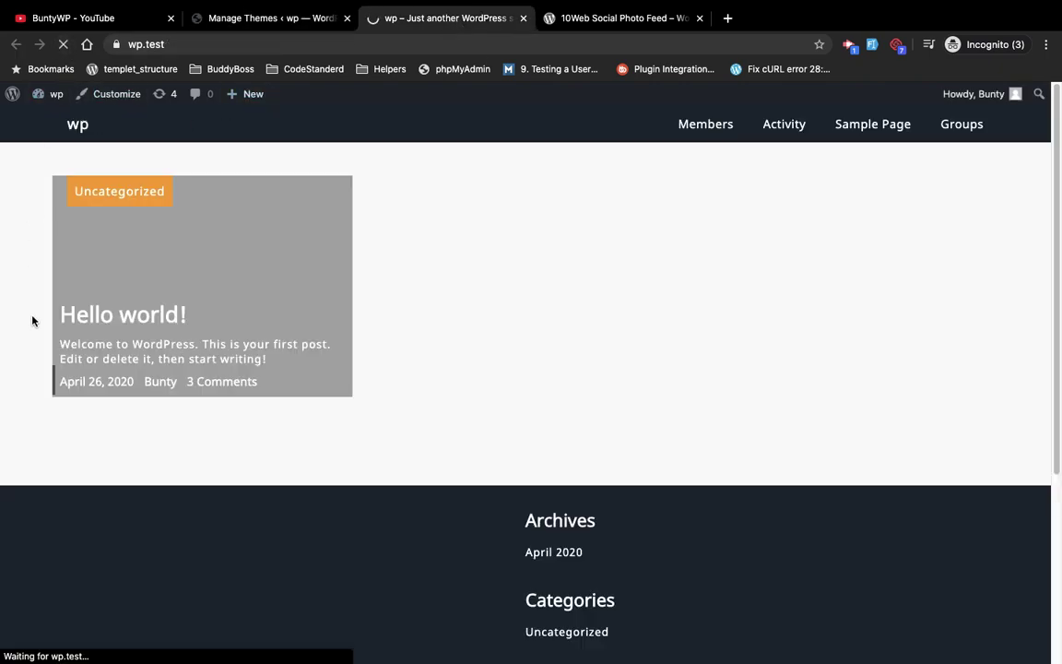
pyautogui.scroll(-5, 540, 325)
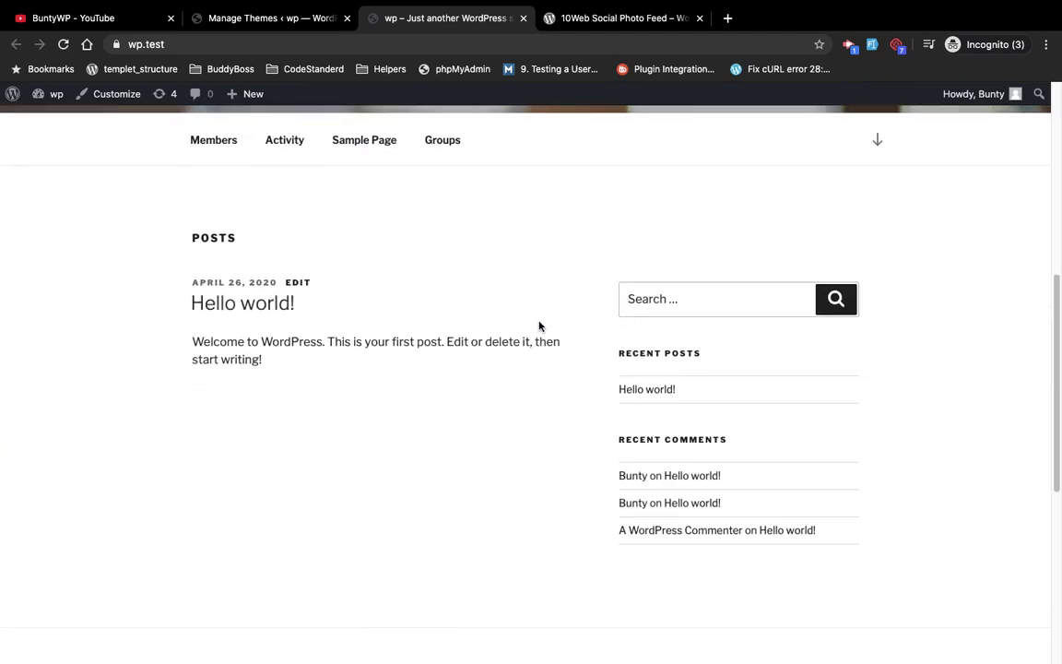
pyautogui.scroll(-2, 527, 407)
pyautogui.scroll(-3, 527, 407)
pyautogui.scroll(2, 527, 407)
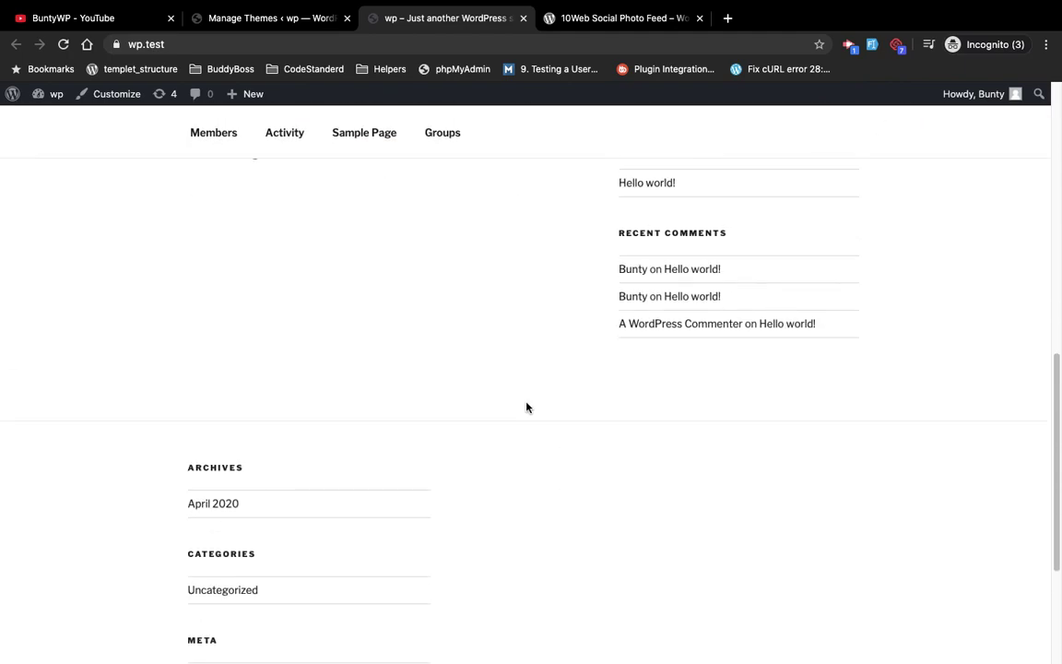
pyautogui.scroll(4, 526, 407)
pyautogui.scroll(3, 526, 407)
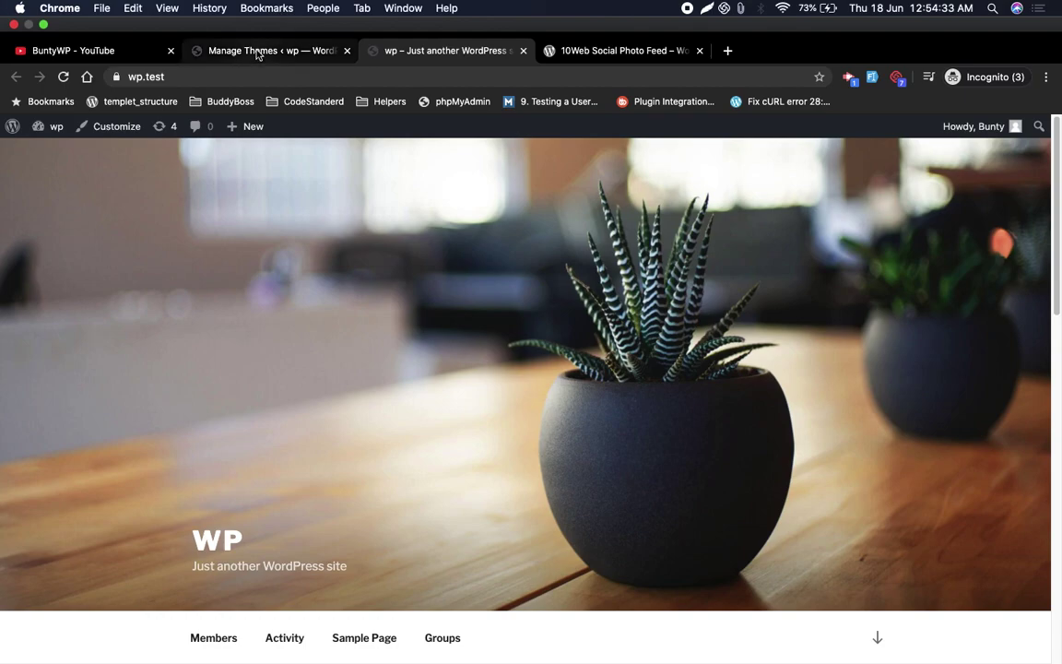
pyautogui.click(258, 48)
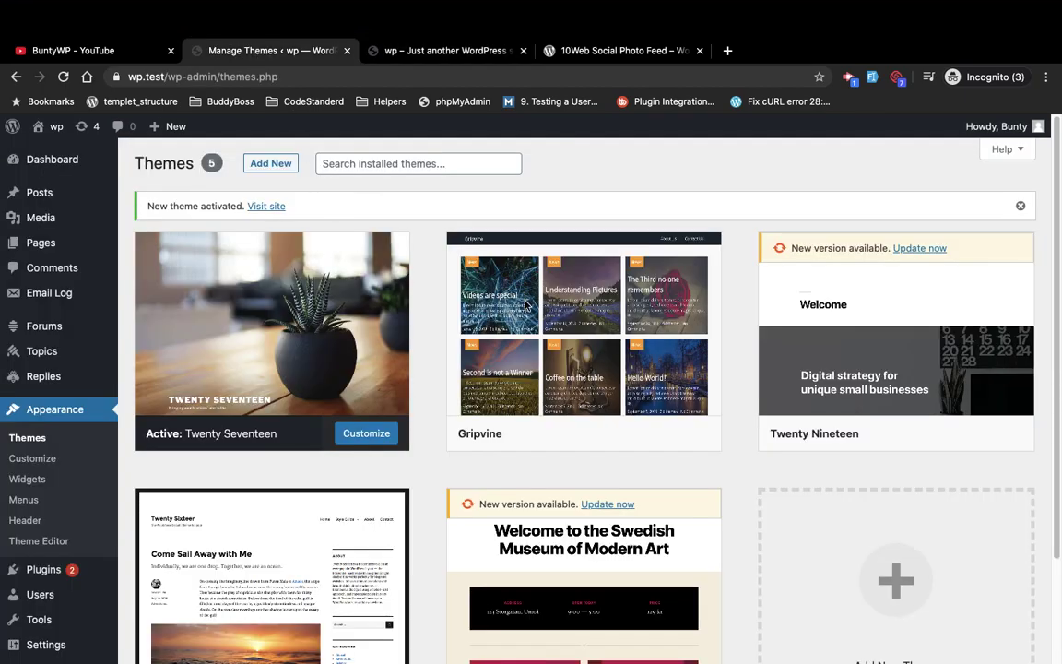
pyautogui.scroll(-2, 433, 328)
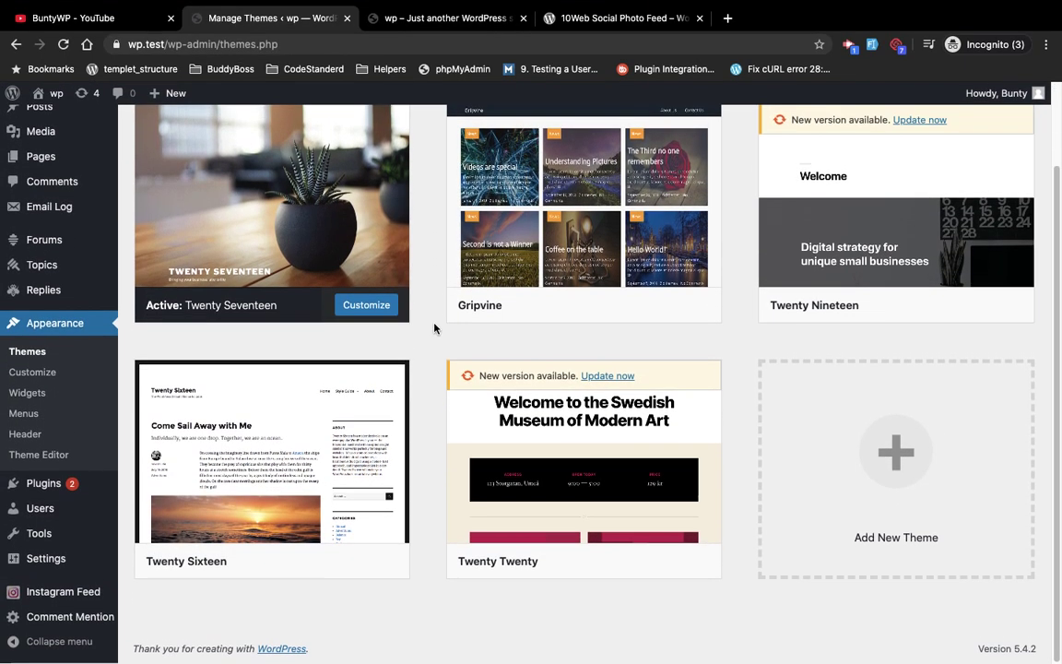
pyautogui.scroll(2, 434, 329)
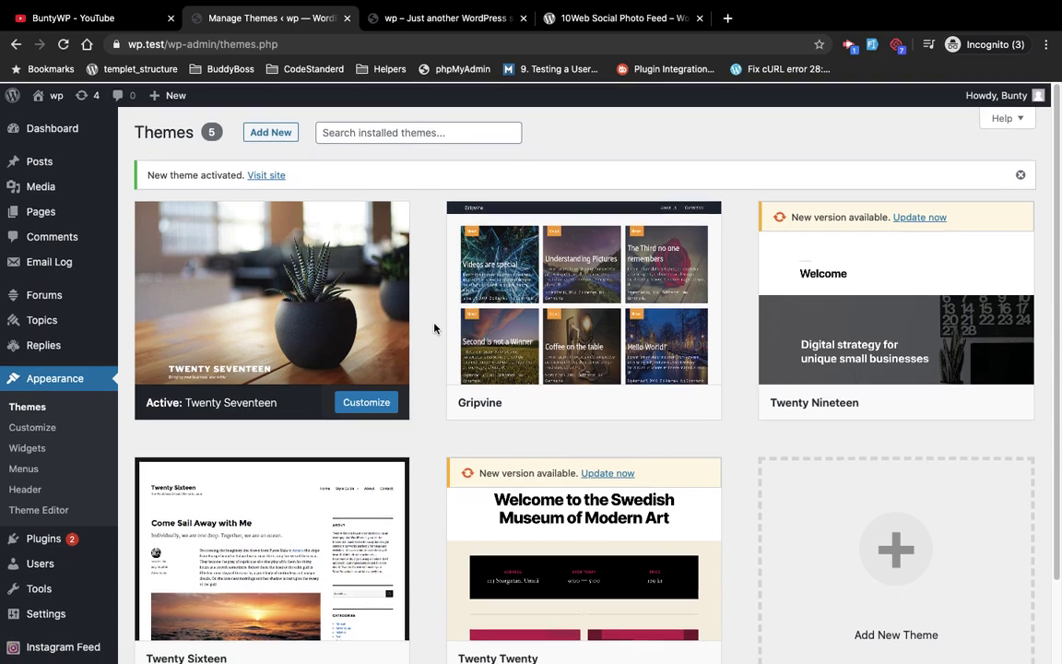
# Open the Upload Theme form, then download the Hello Elementor zip from WordPress.org's theme directory
pyautogui.click(272, 131)
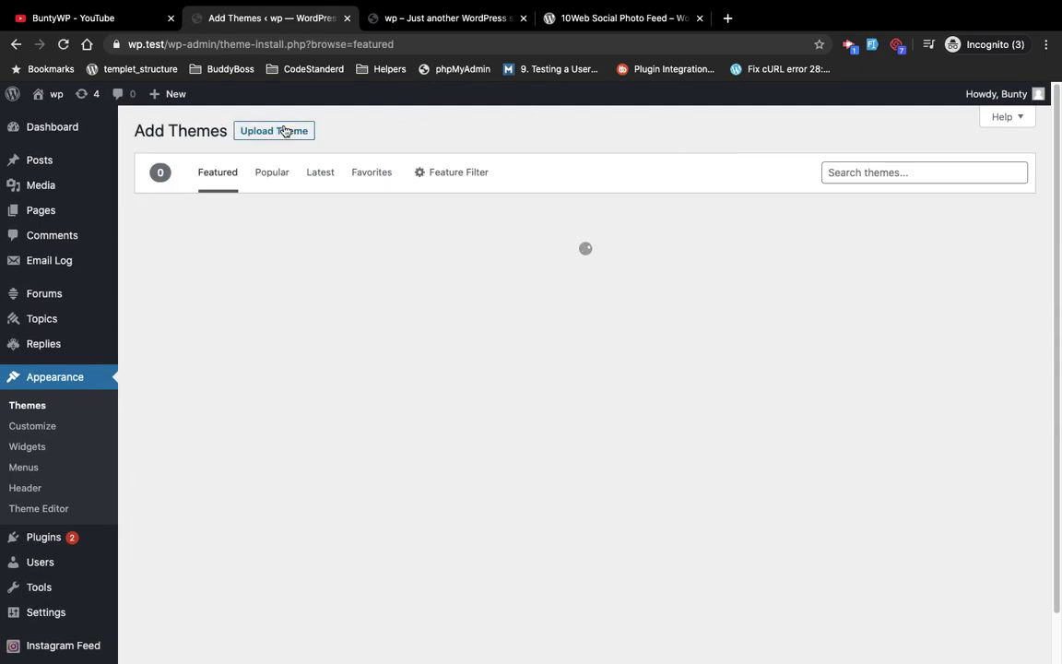
pyautogui.click(285, 131)
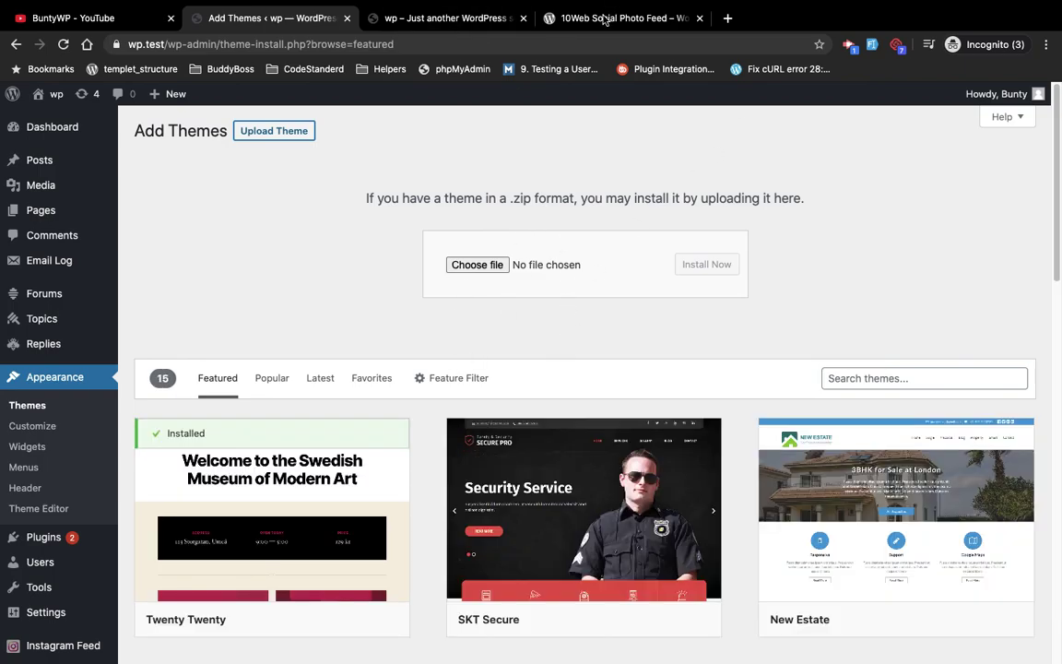
pyautogui.click(604, 18)
pyautogui.scroll(5, 470, 397)
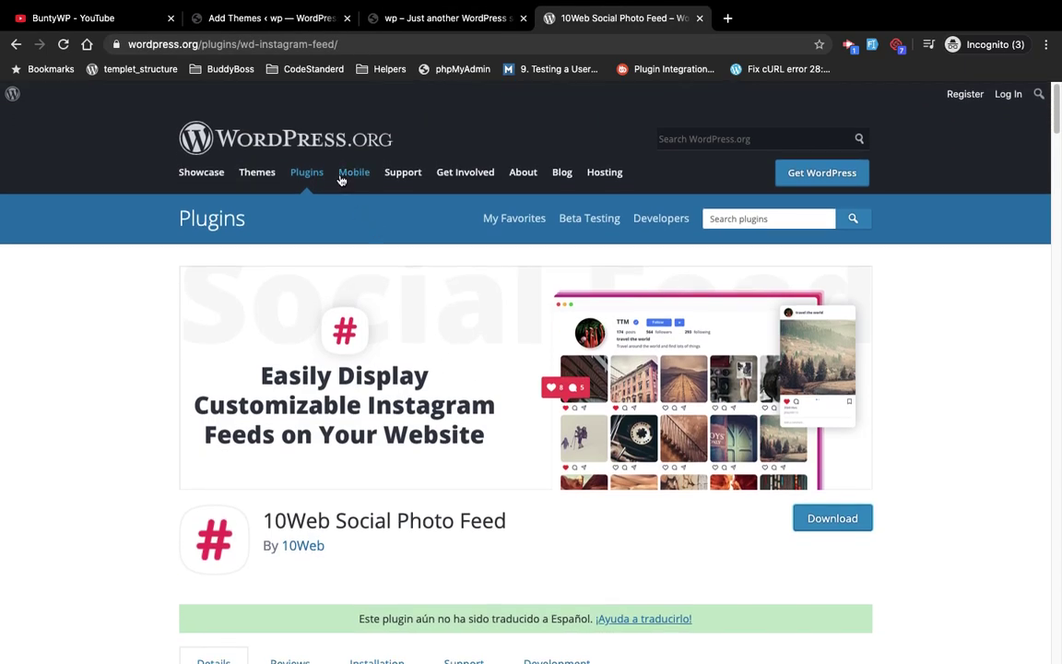
pyautogui.click(254, 173)
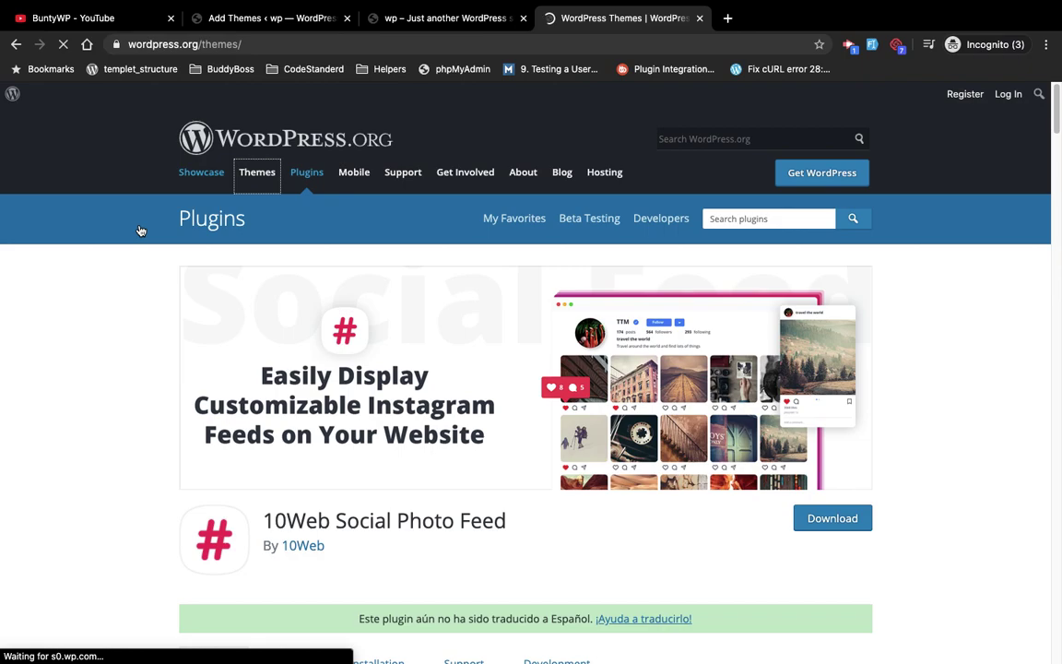
pyautogui.scroll(-3, 140, 230)
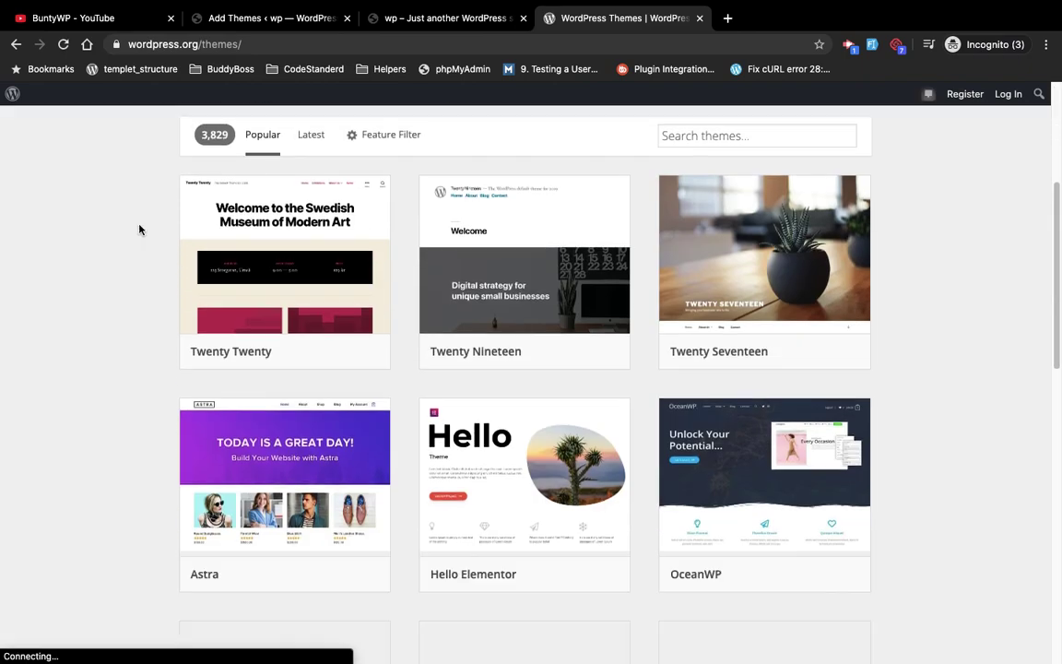
pyautogui.scroll(-3, 139, 229)
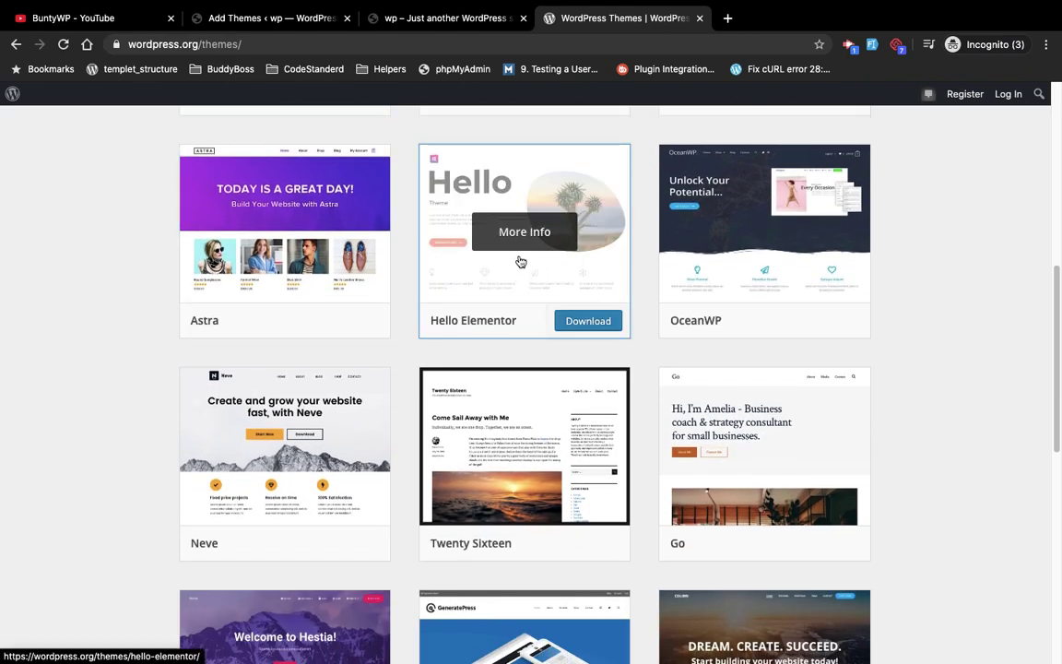
pyautogui.click(588, 321)
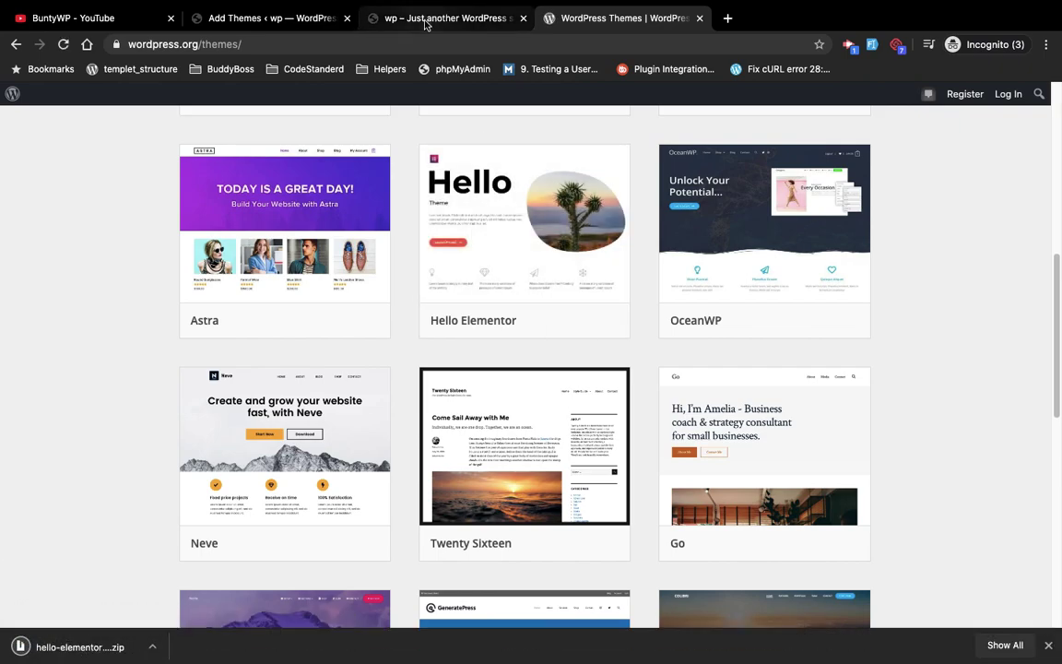
pyautogui.click(261, 19)
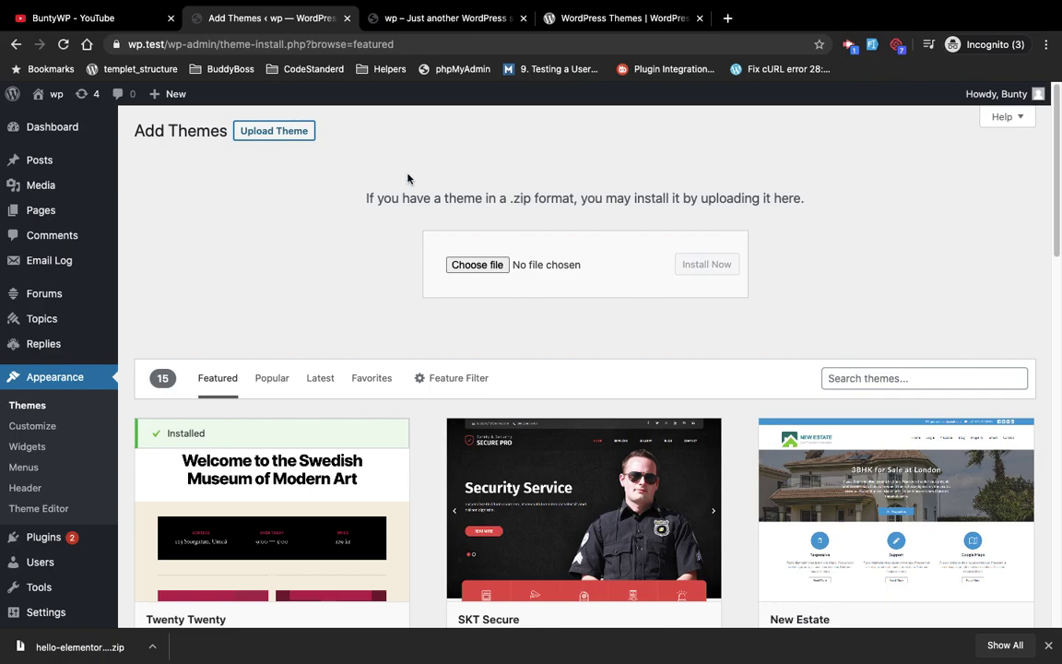
# Upload hello-elementor.2.3.0.zip, install it, and activate Hello Elementor
pyautogui.click(490, 268)
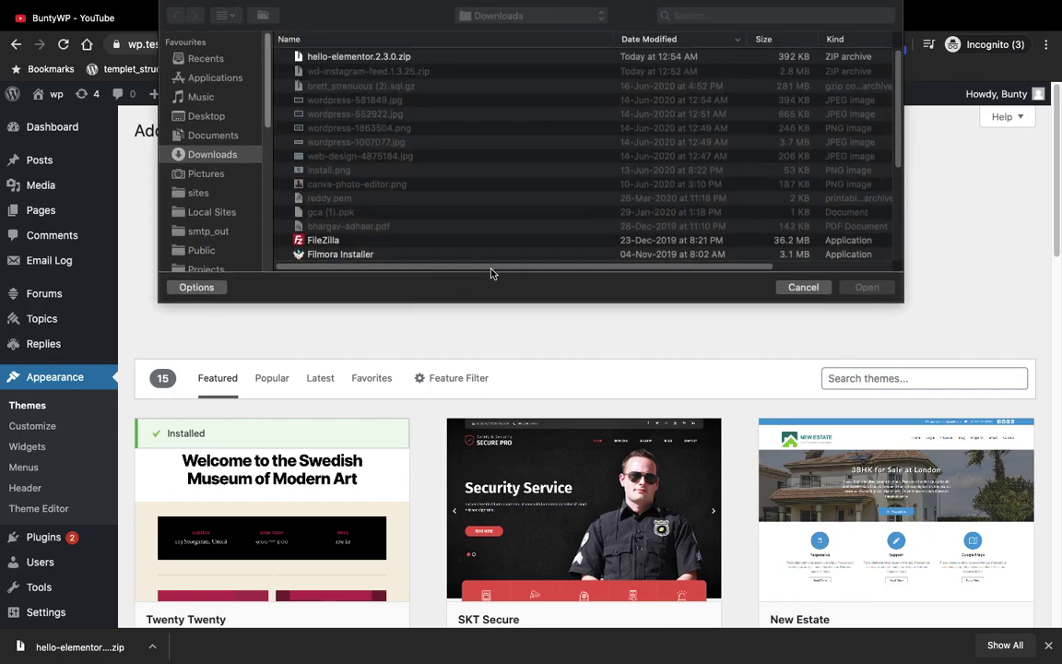
pyautogui.doubleClick(336, 57)
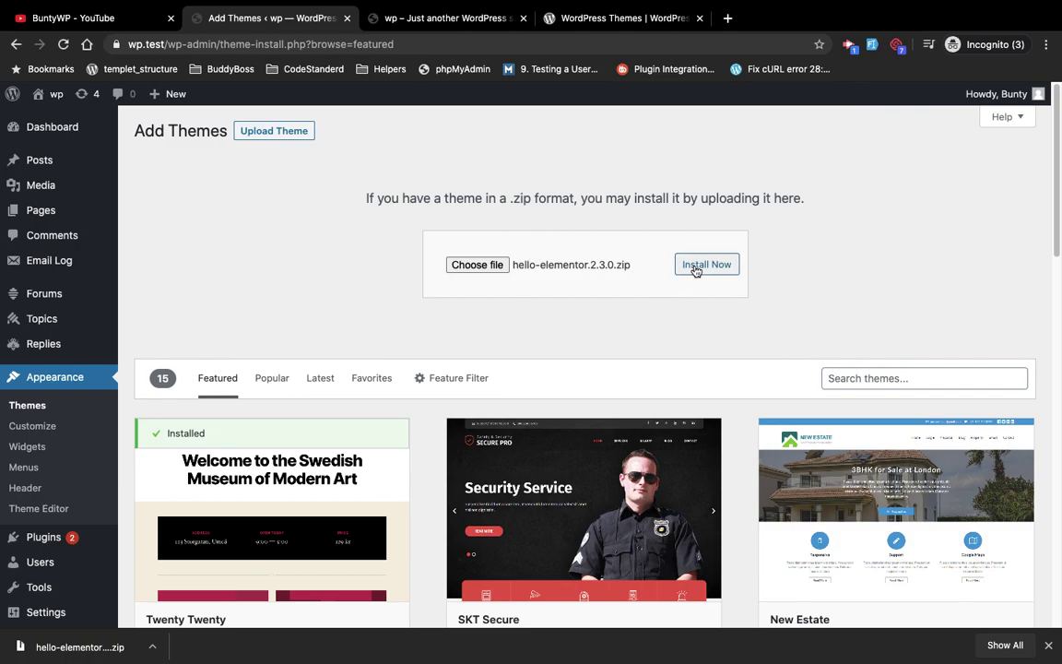
pyautogui.click(697, 265)
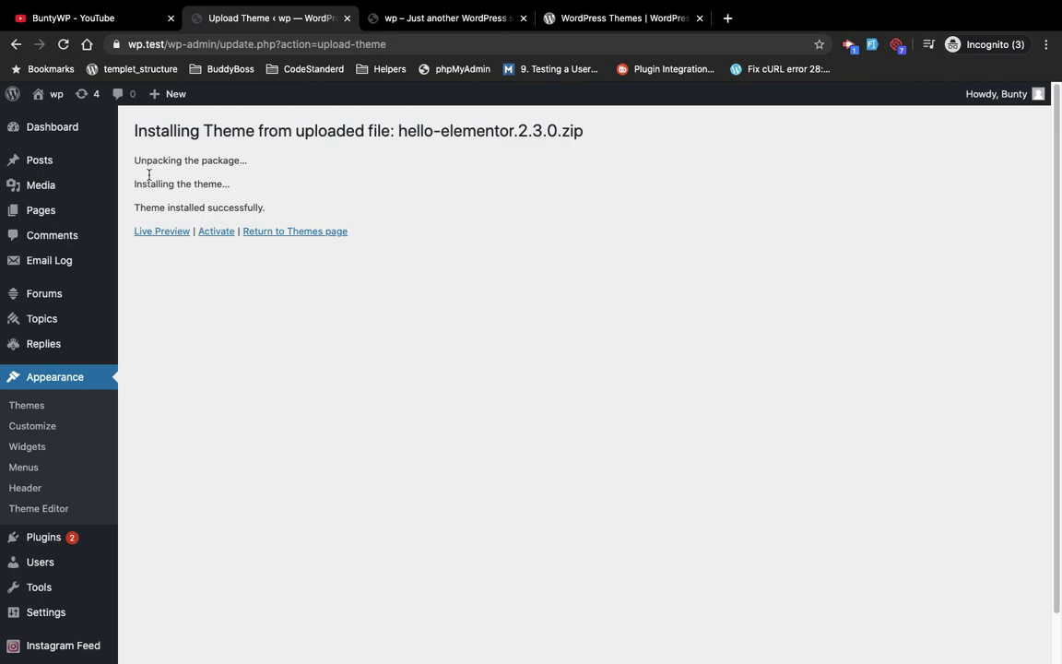
pyautogui.click(213, 233)
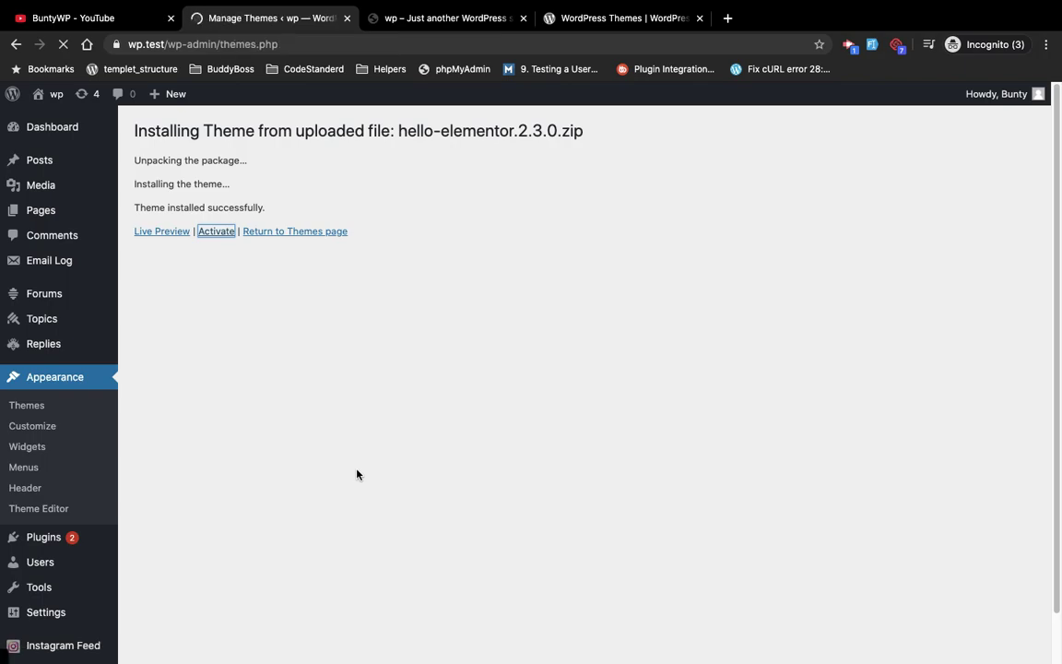
pyautogui.moveTo(272, 392)
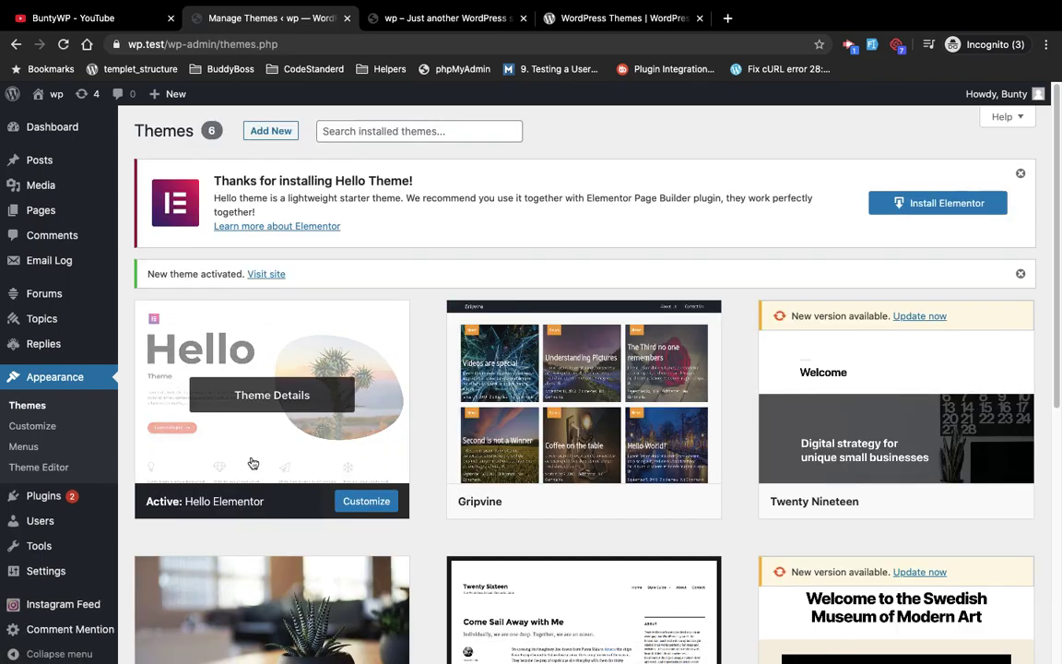
pyautogui.click(430, 20)
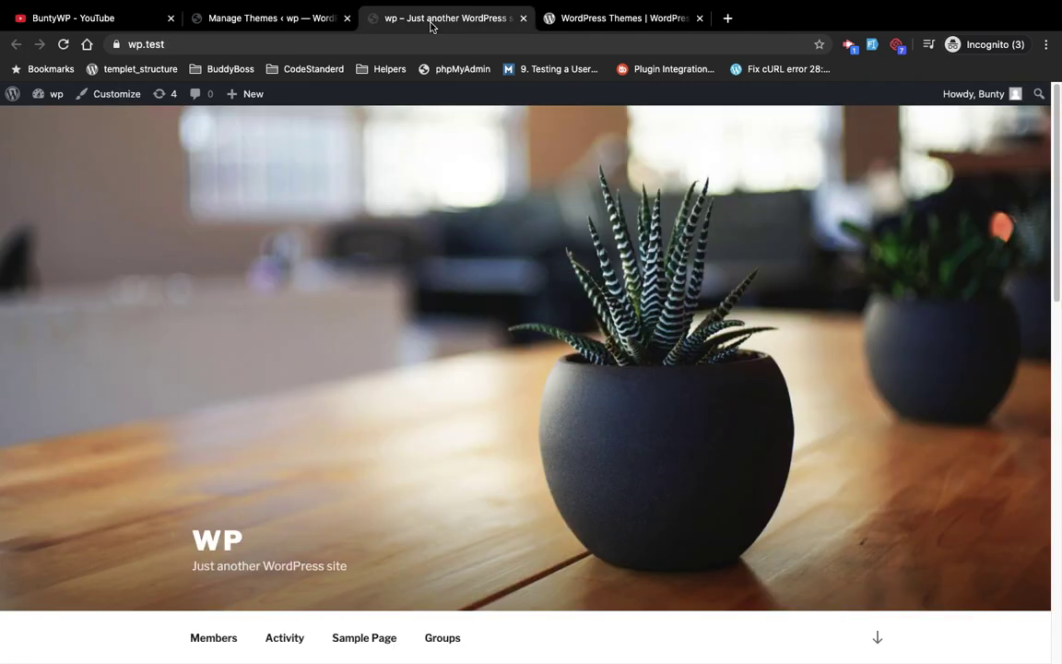
pyautogui.click(64, 44)
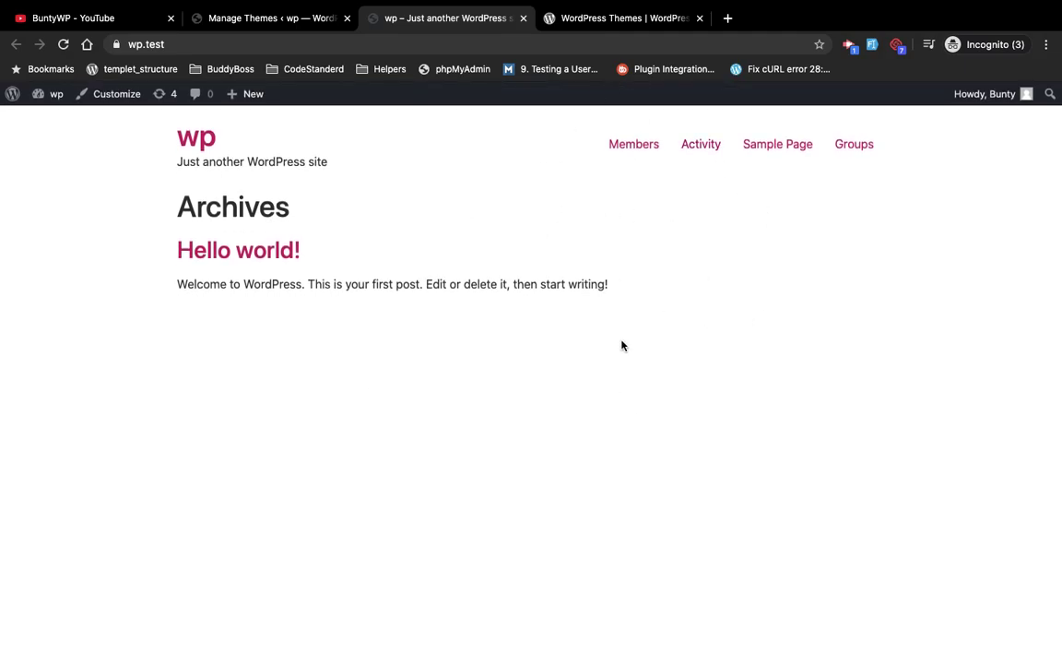
pyautogui.click(221, 18)
pyautogui.scroll(-2, 583, 287)
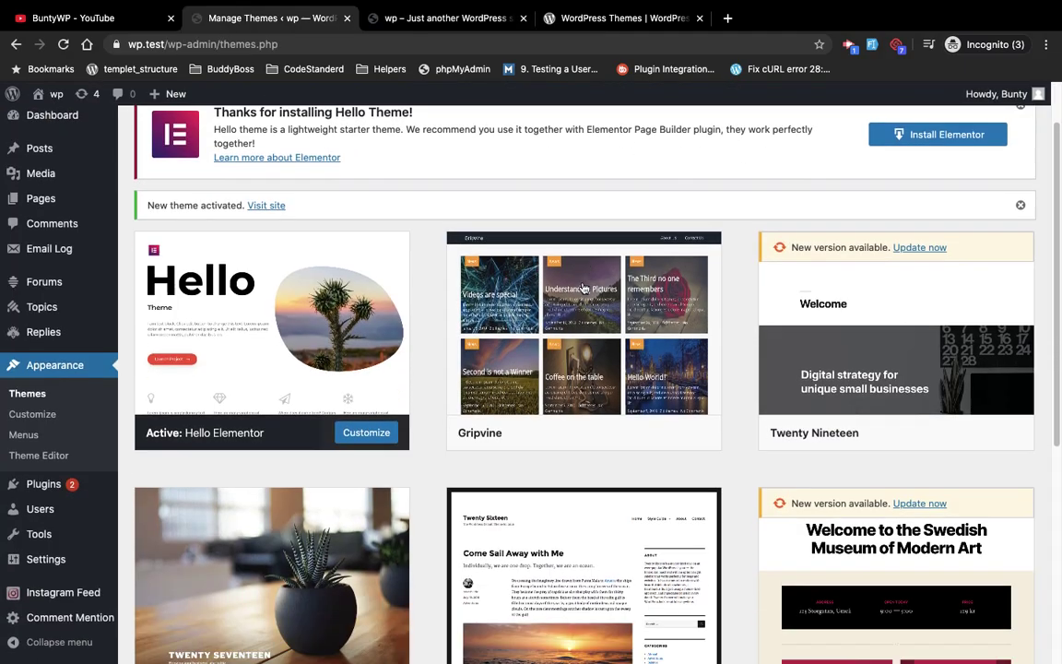
pyautogui.scroll(-8, 583, 288)
pyautogui.scroll(3, 583, 288)
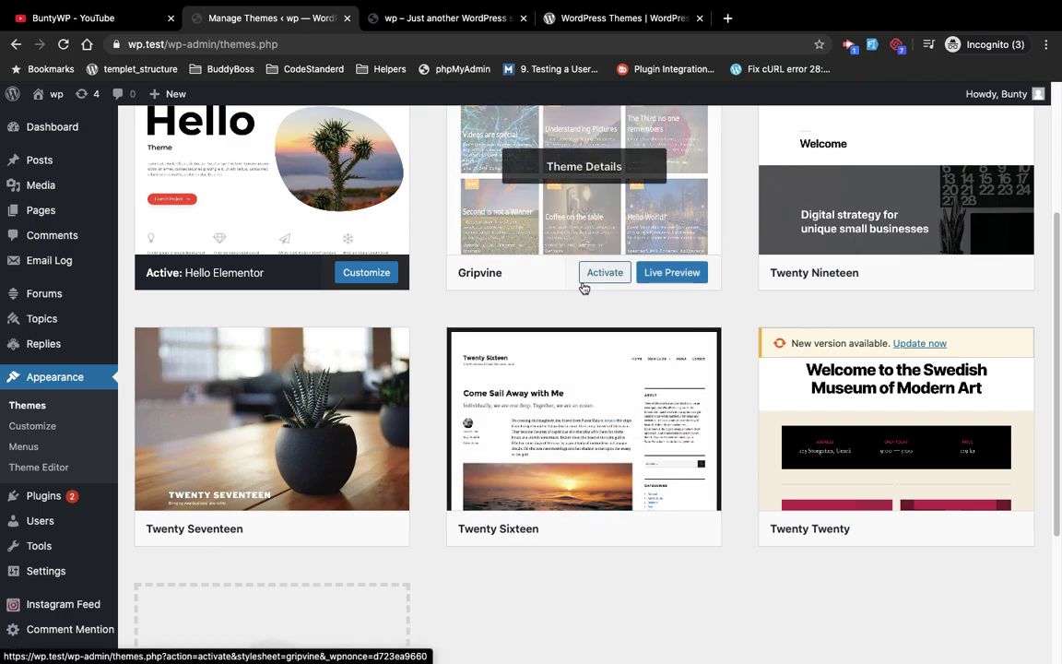
pyautogui.click(583, 281)
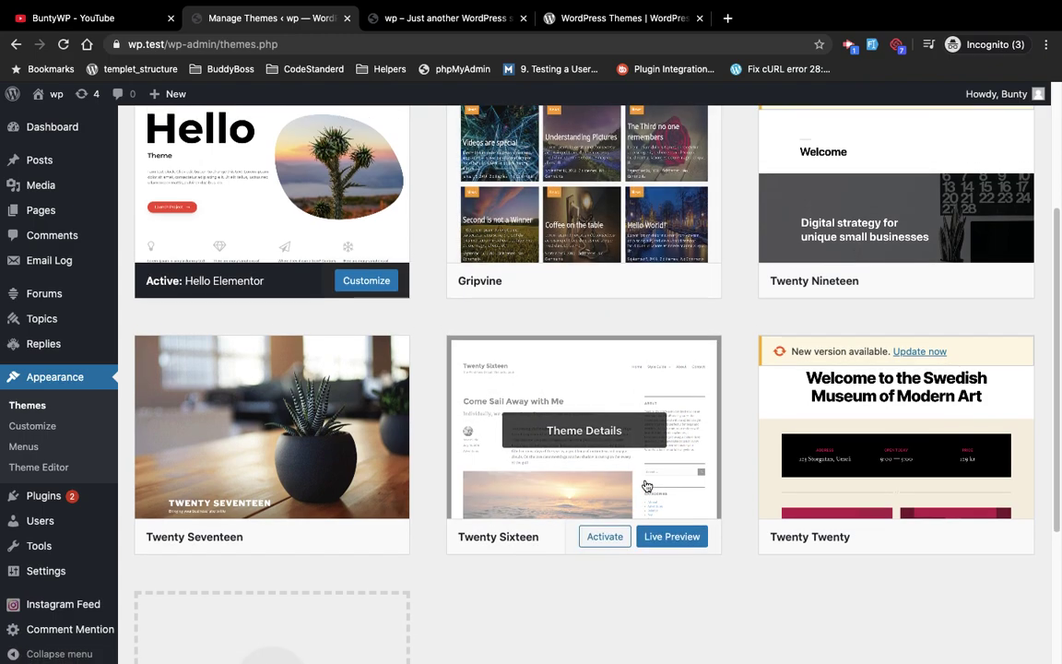
pyautogui.scroll(-5, 759, 332)
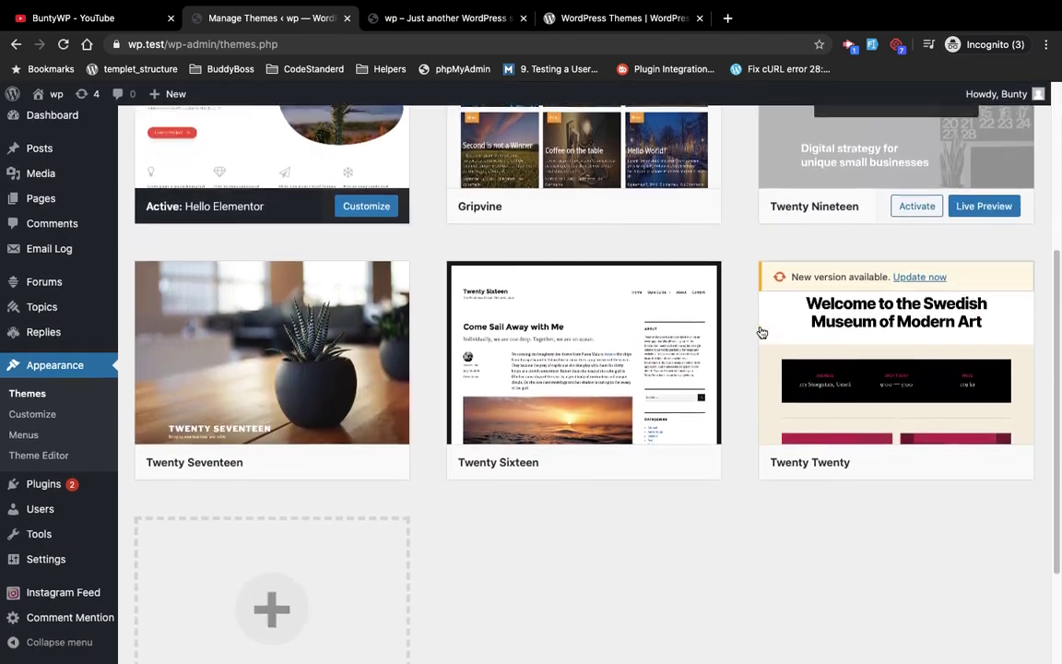